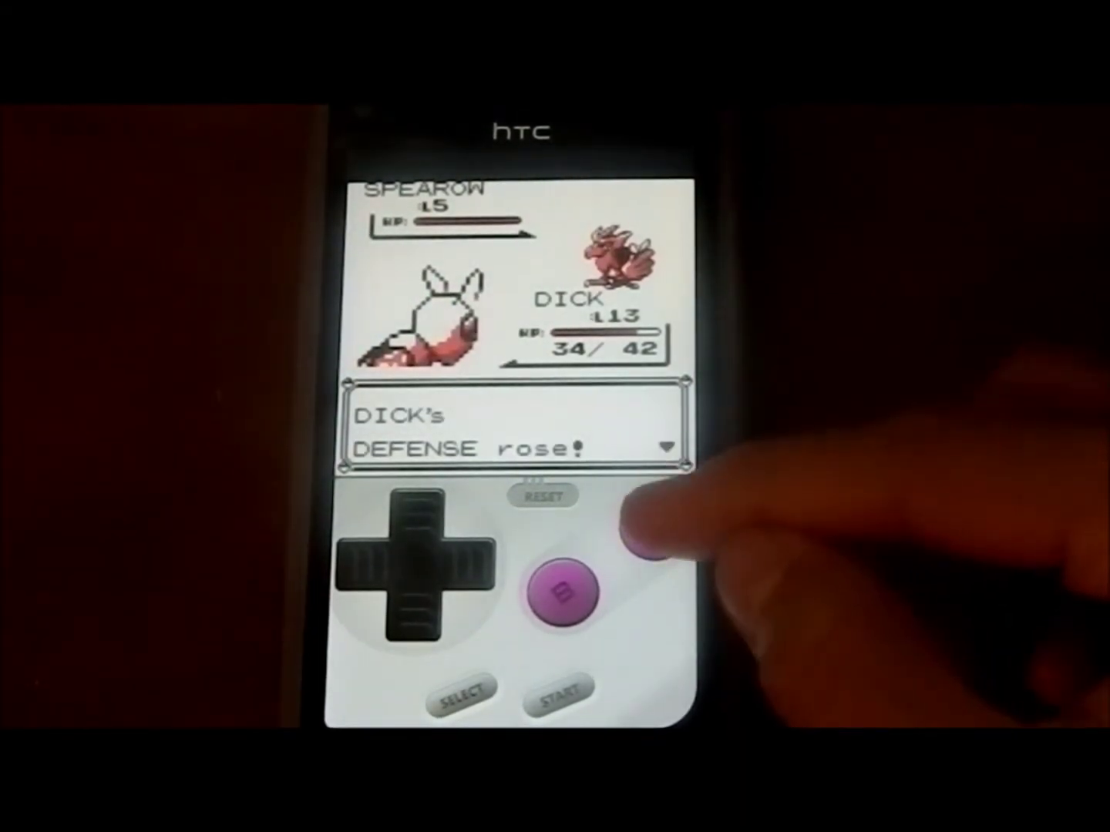
# Advance the battle against the enemy Spearow through its messages, using Harden for the turn
pyautogui.click(651, 530)
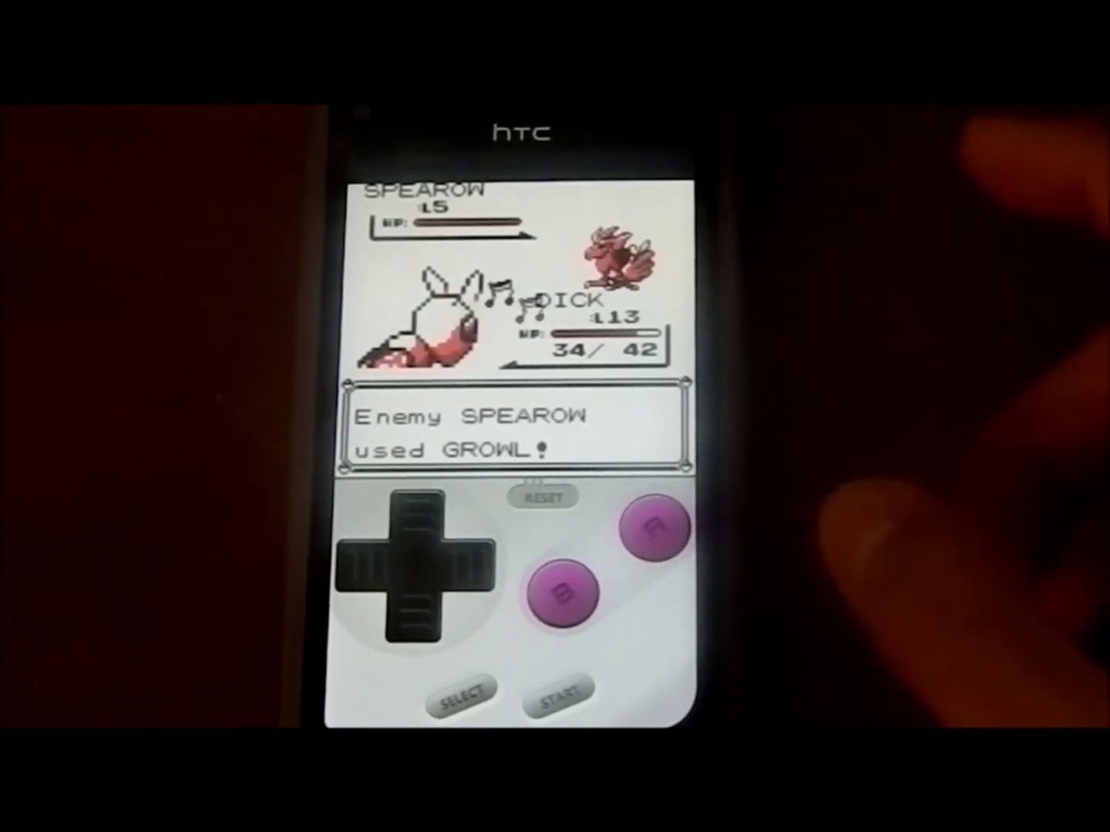
pyautogui.click(652, 530)
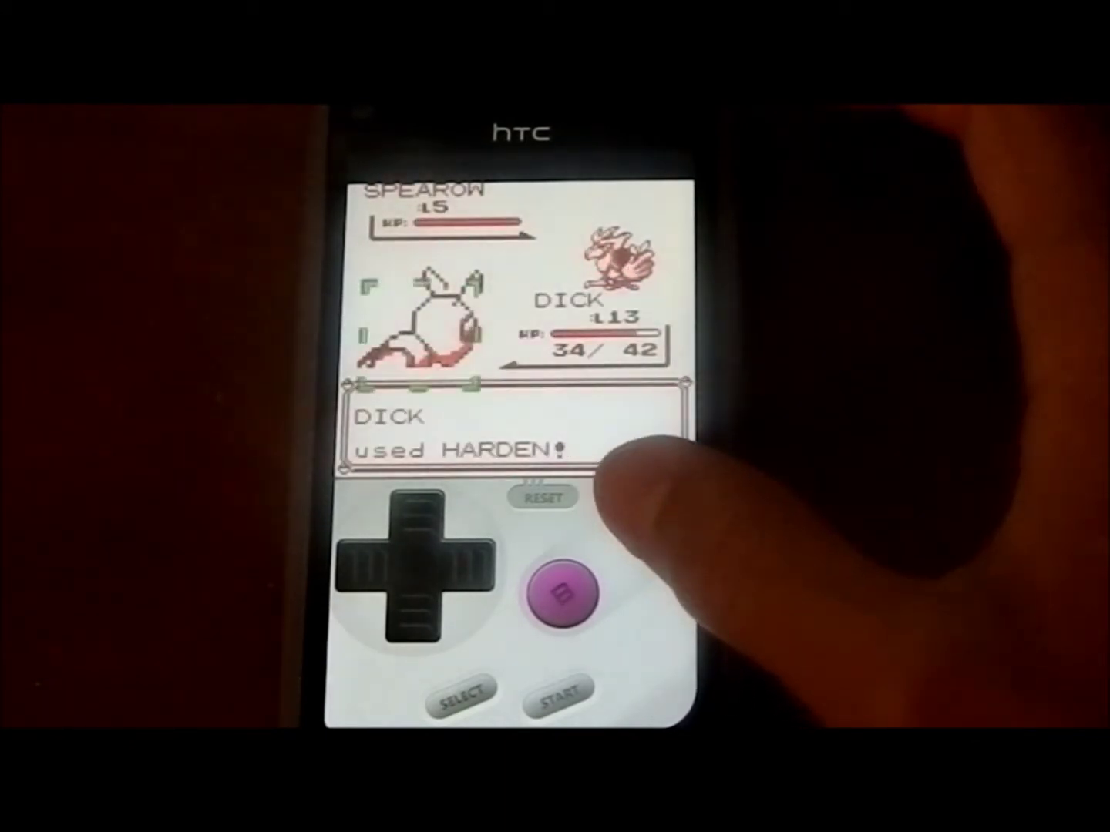
pyautogui.click(650, 531)
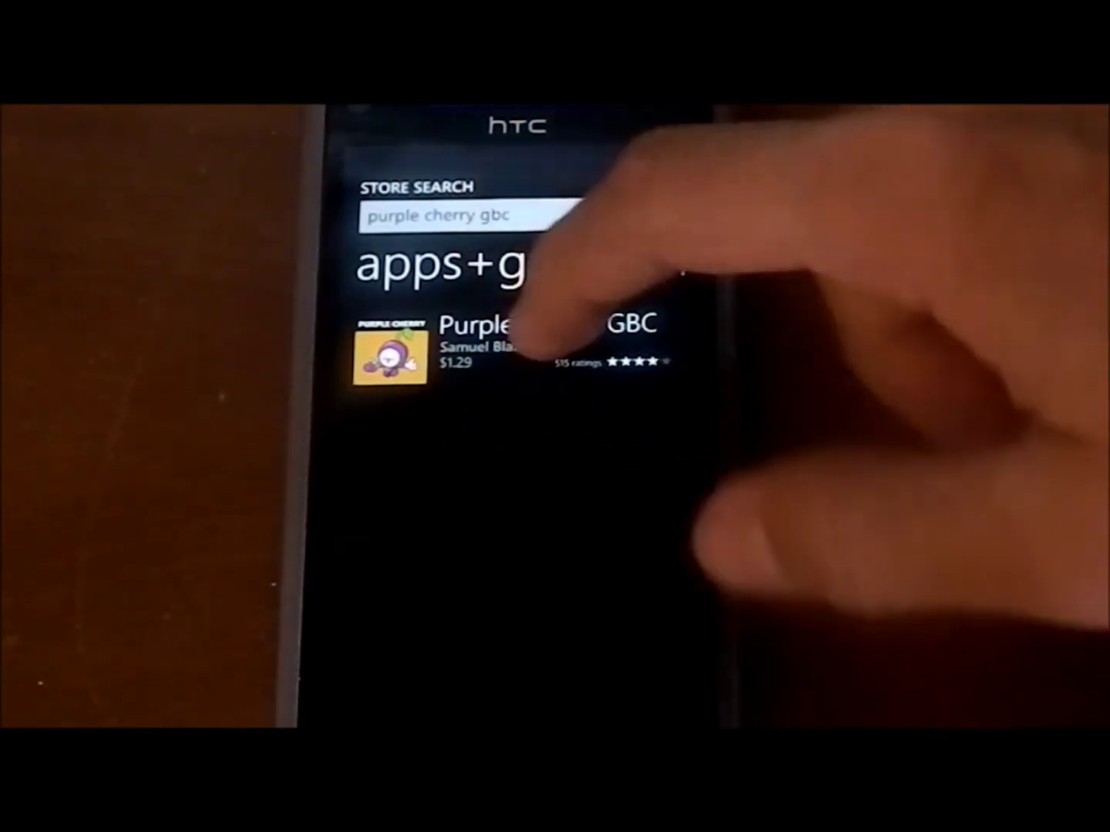
# Open the Purple Cherry GBC listing from the store search results and view its details page
pyautogui.click(547, 331)
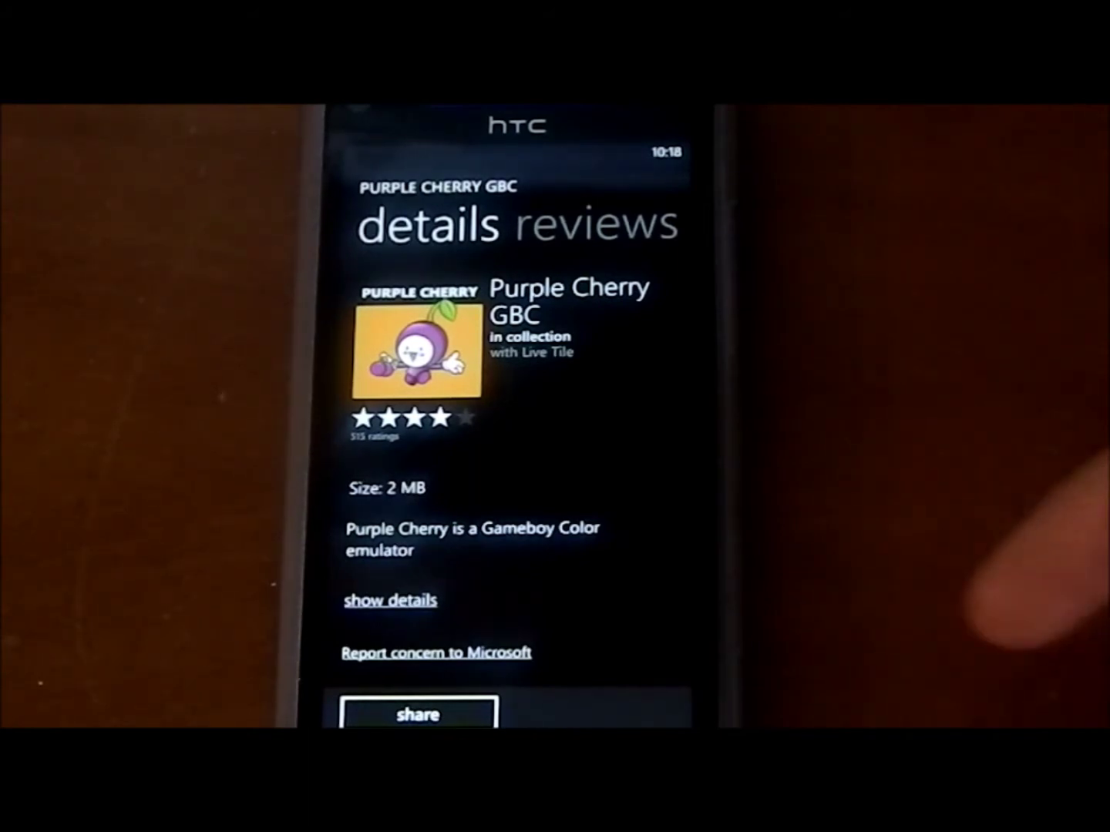
pyautogui.moveTo(662, 348); pyautogui.dragTo(817, 397)
pyautogui.moveTo(768, 497); pyautogui.dragTo(462, 393)
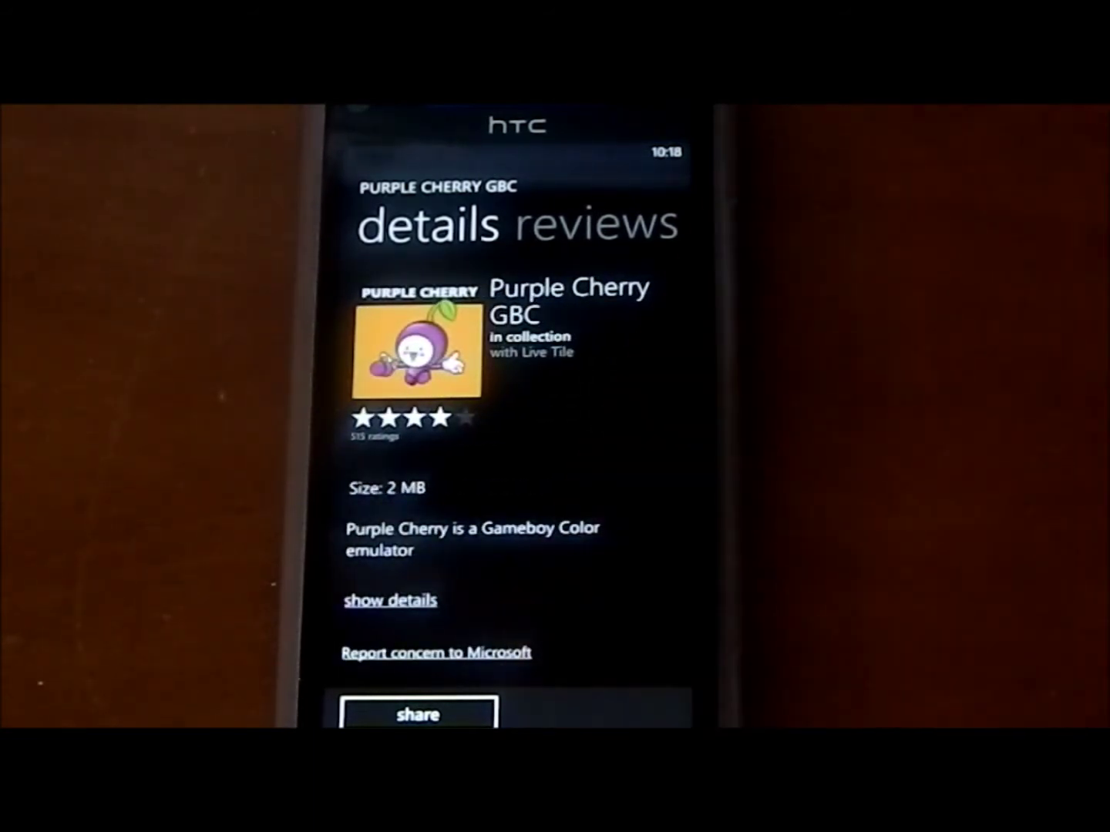
pyautogui.press('Escape')
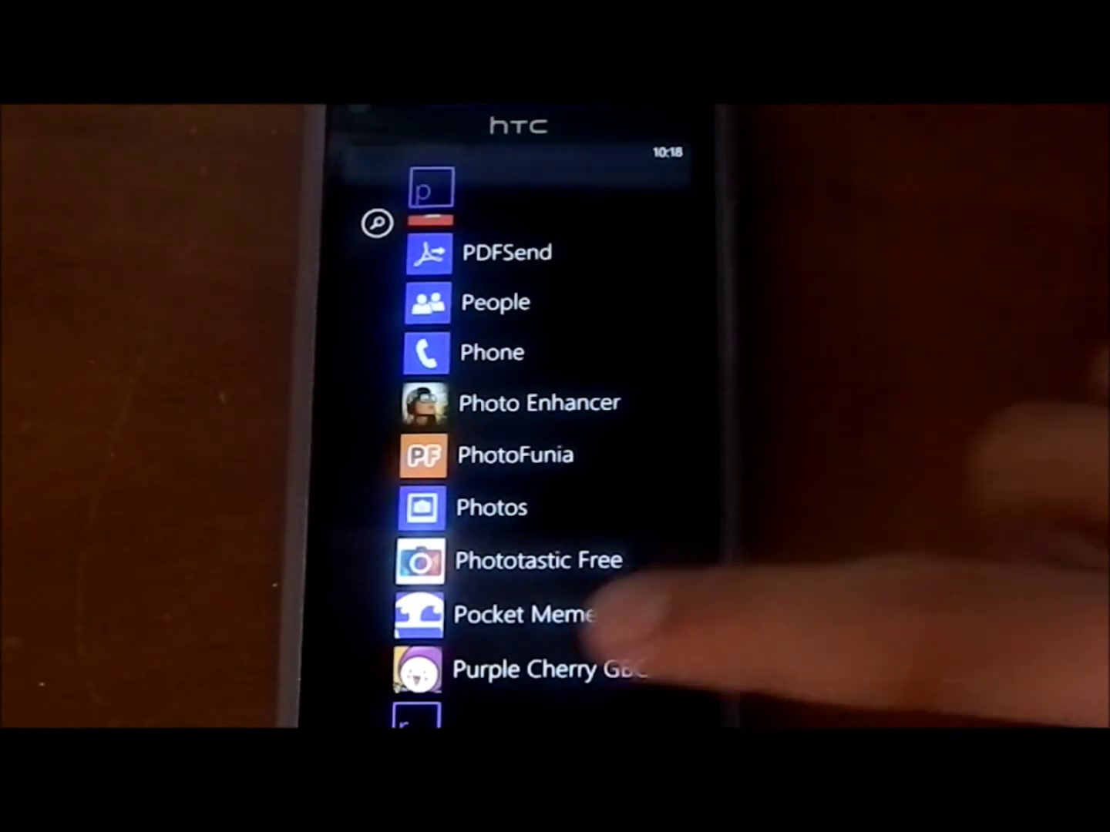
# Launch Purple Cherry GBC from the phone's app list, view its list of games, and return to the start page
pyautogui.click(539, 669)
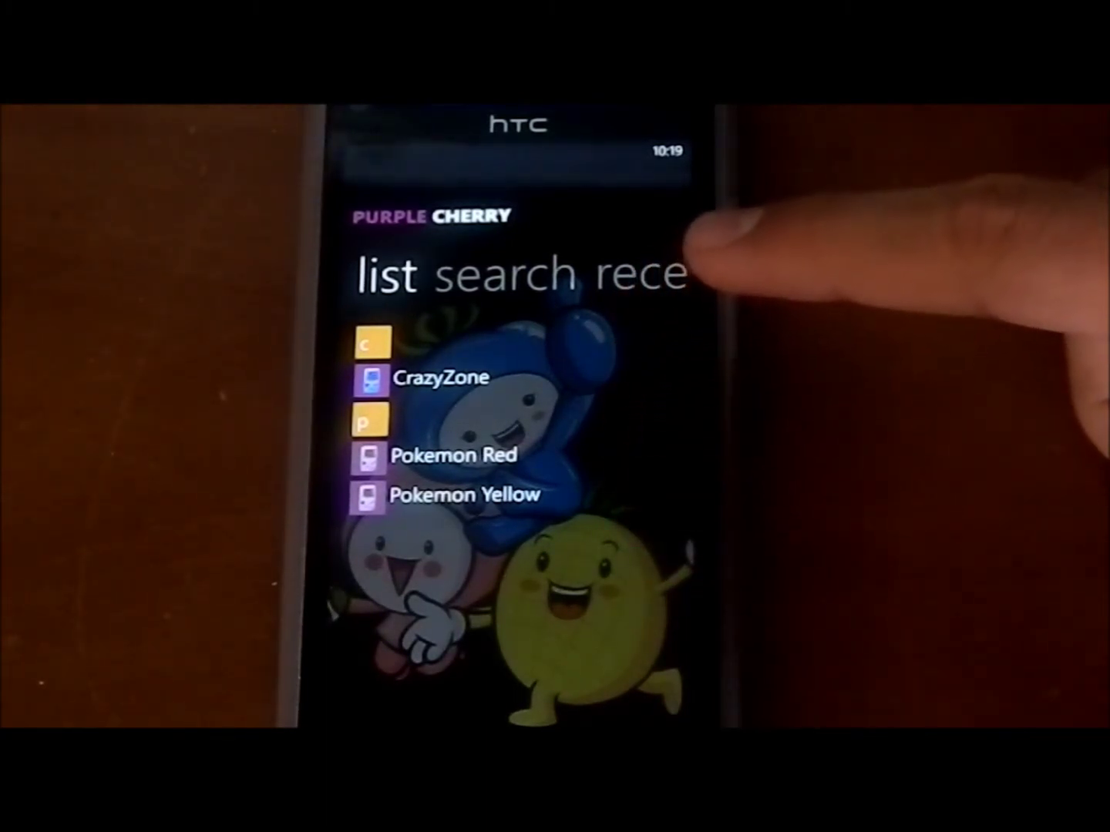
pyautogui.moveTo(460, 407); pyautogui.dragTo(447, 371)
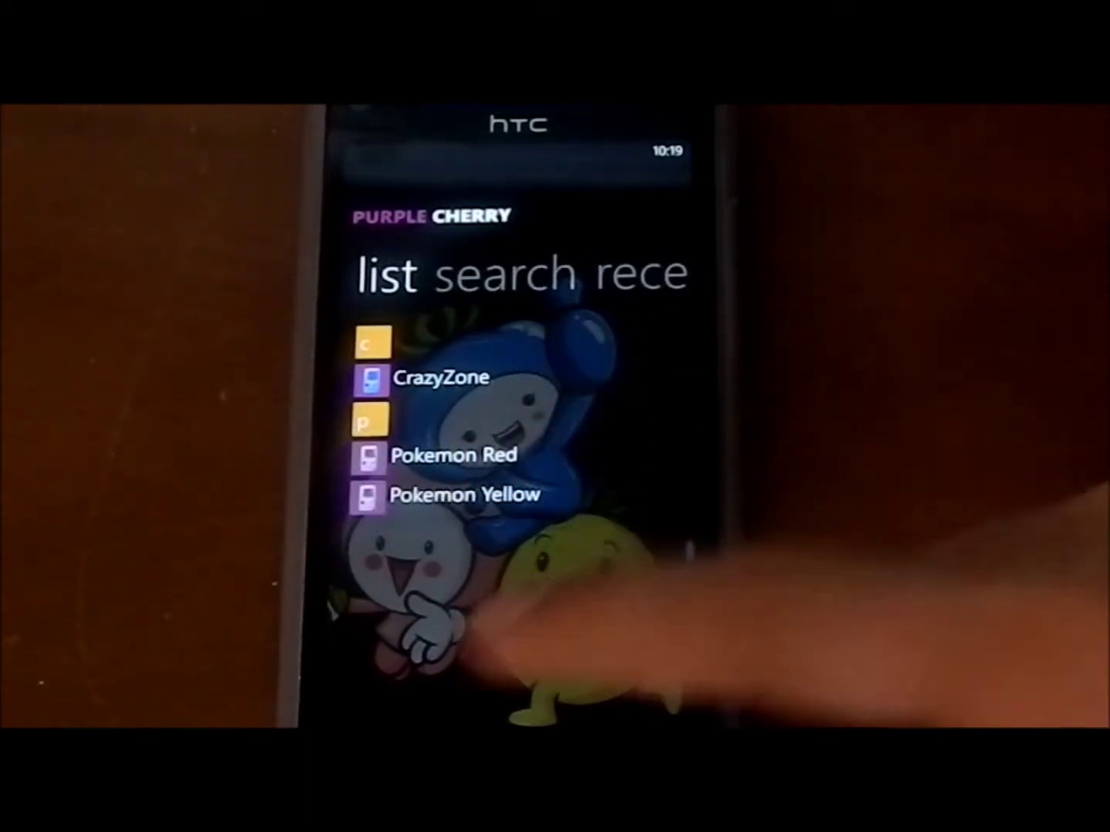
pyautogui.press('Escape')
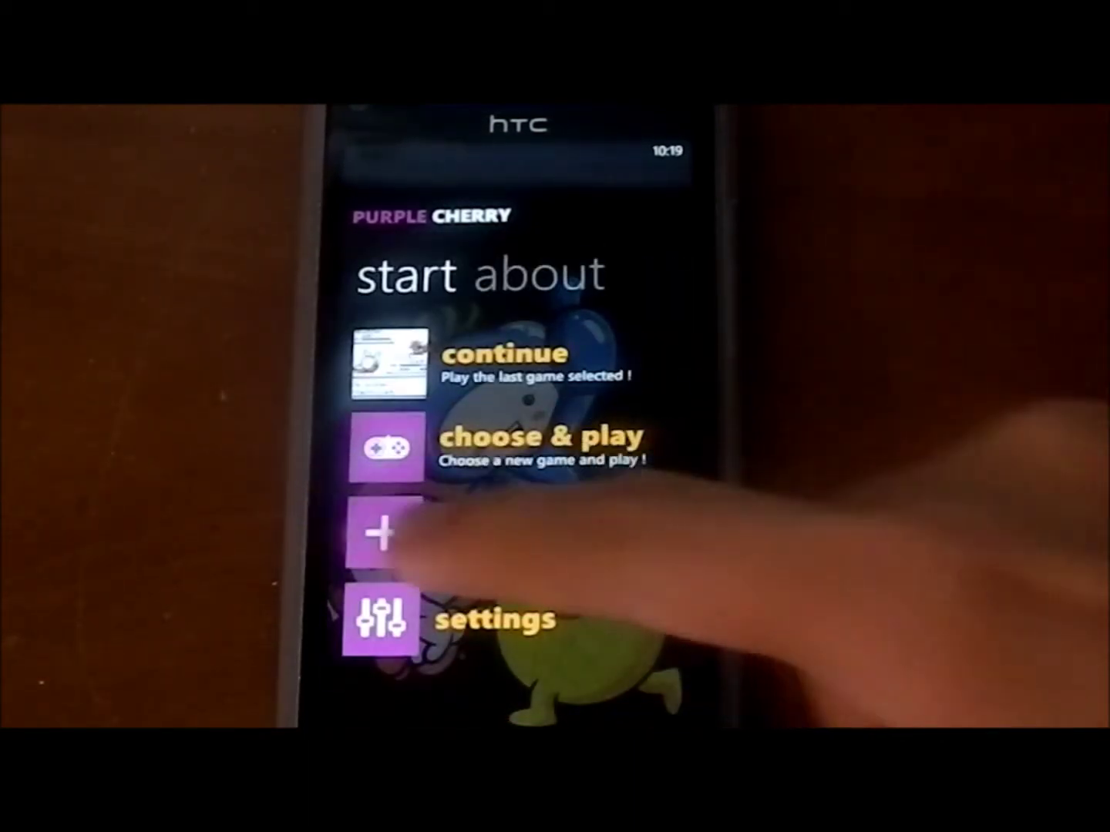
# Choose the emulator's option to import games from the web
pyautogui.click(397, 532)
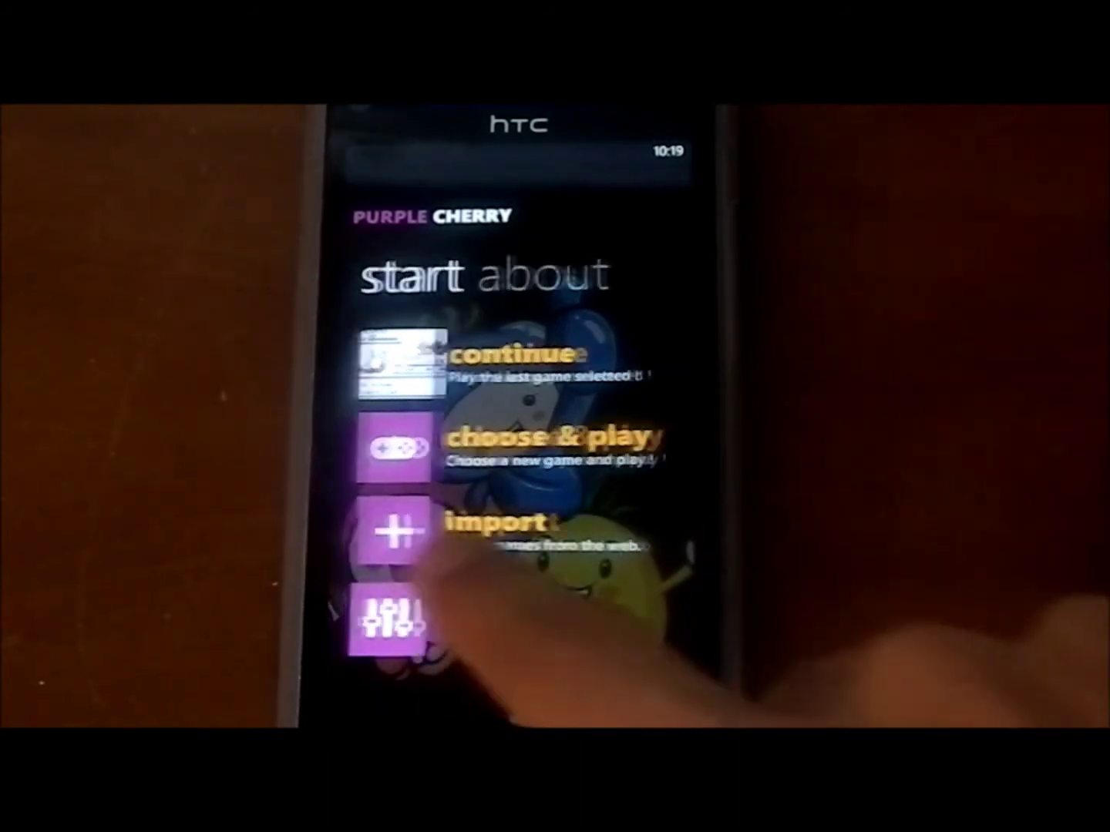
pyautogui.moveTo(694, 539)
pyautogui.mouseDown()
pyautogui.moveTo(463, 532)
pyautogui.moveTo(693, 524)
pyautogui.mouseUp()
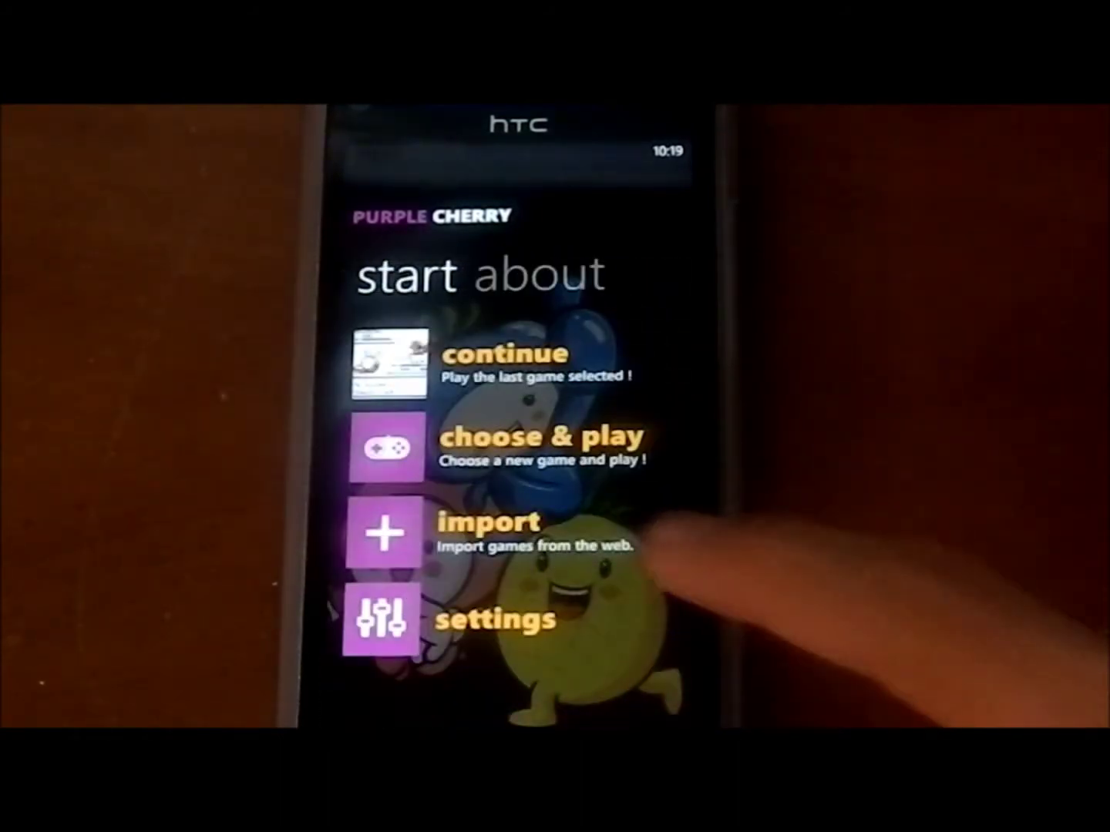
pyautogui.click(532, 528)
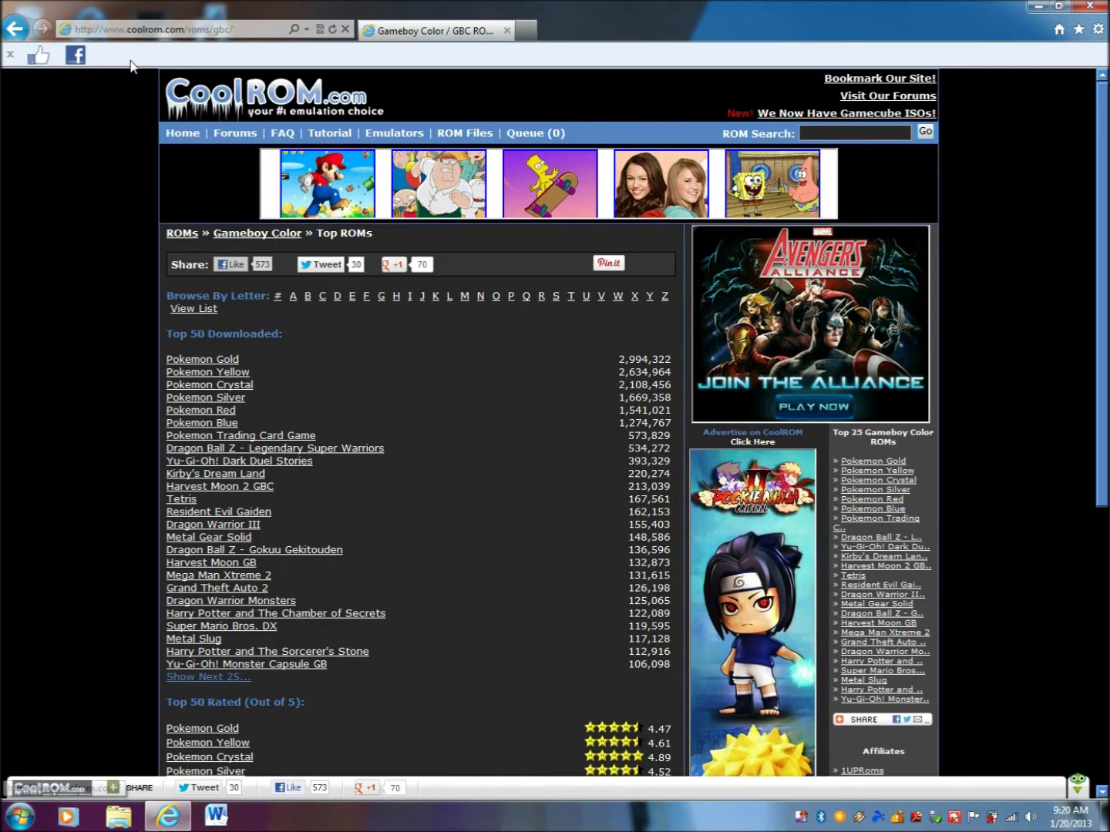
# Open the Pokemon Silver page on CoolROM in the computer's browser and request the ROM download
pyautogui.click(103, 31)
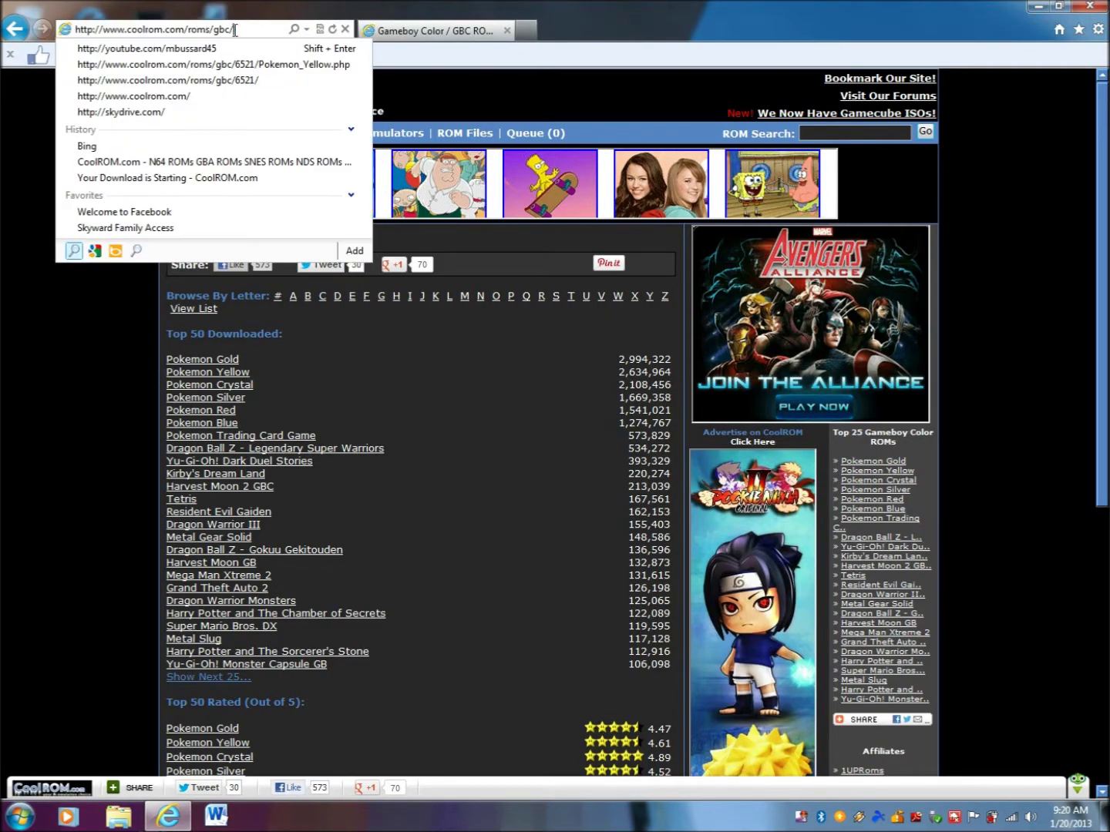
pyautogui.click(106, 306)
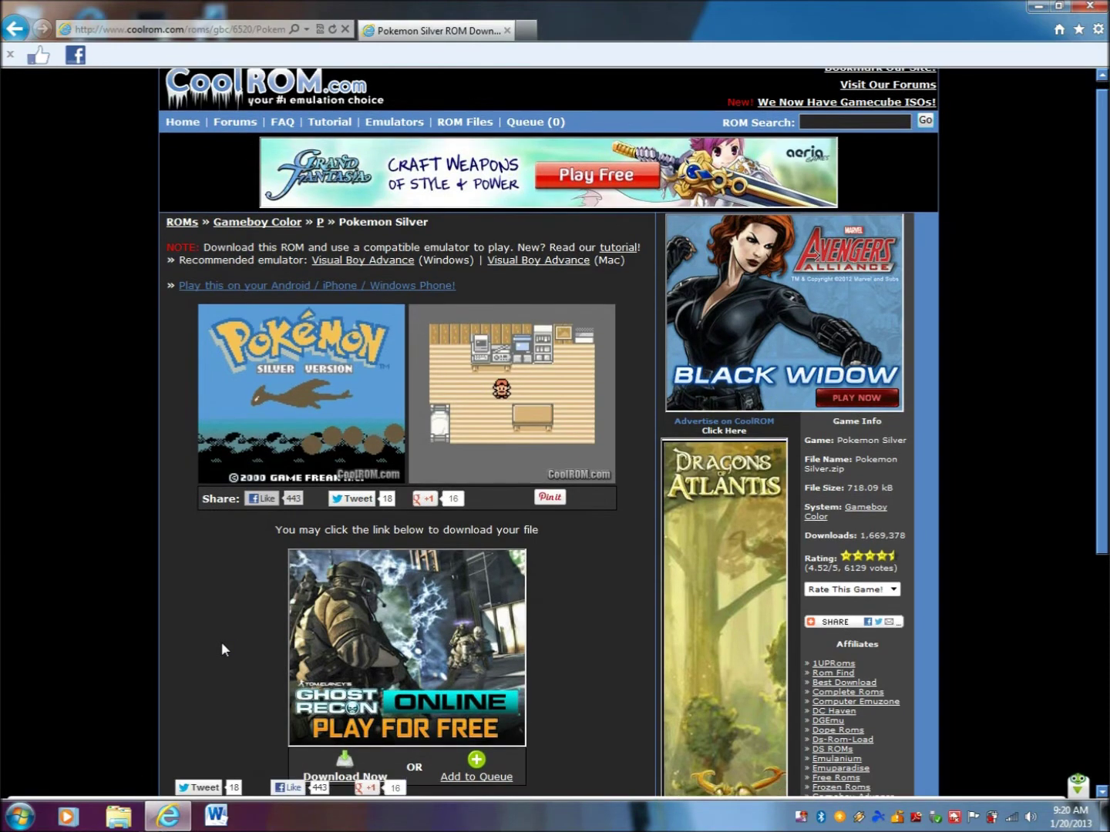
pyautogui.scroll(-2, 221, 642)
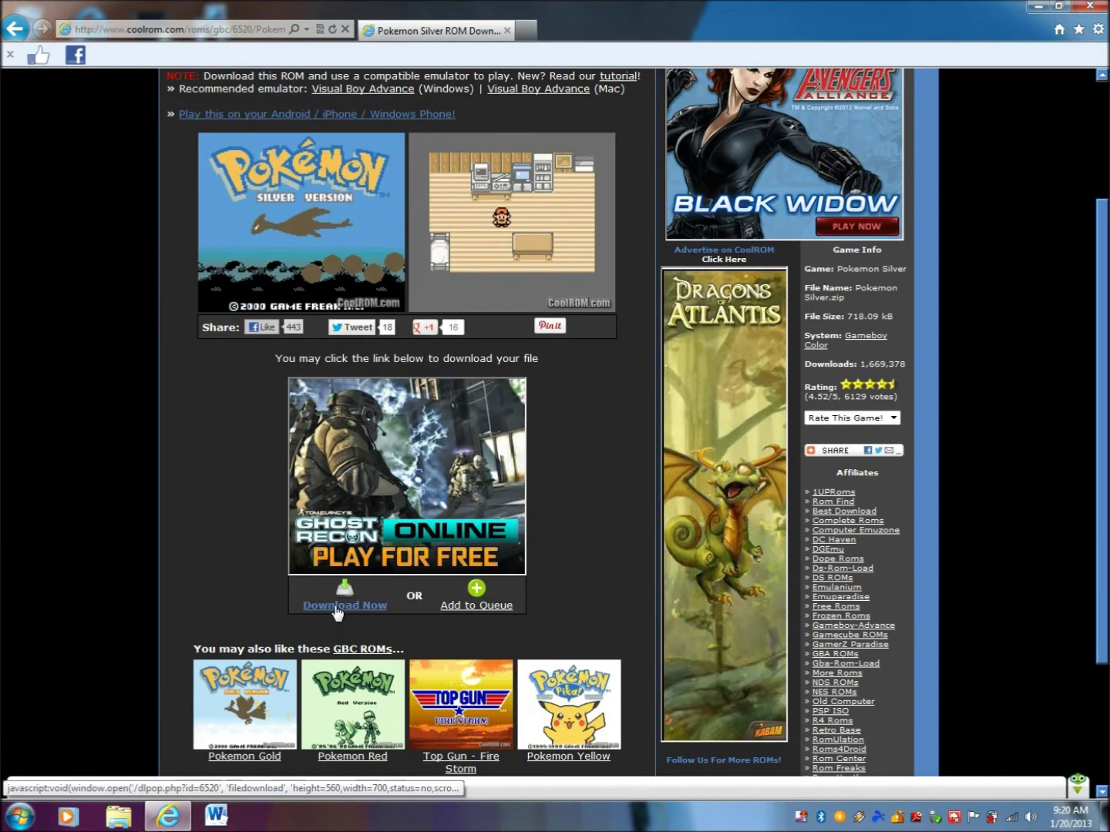
pyautogui.click(337, 607)
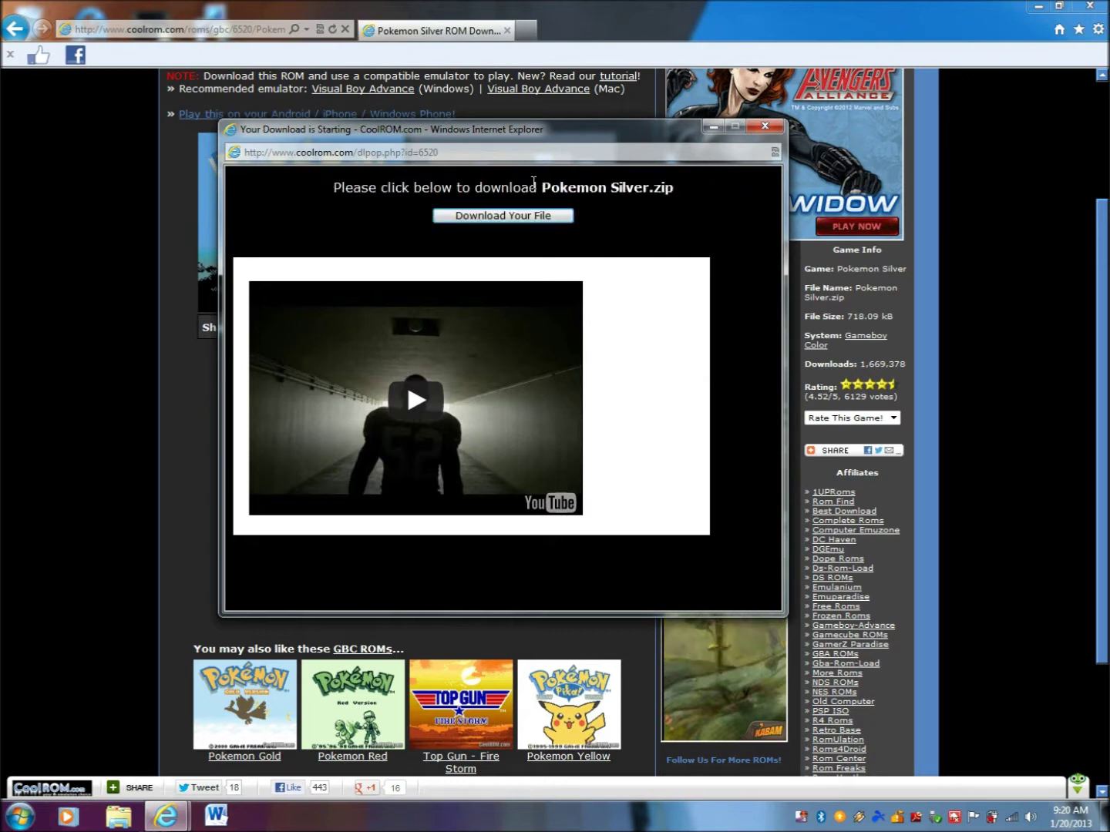
# Download Pokemon Silver.zip and save it to the Desktop under the name Pokemon Silver
pyautogui.click(530, 218)
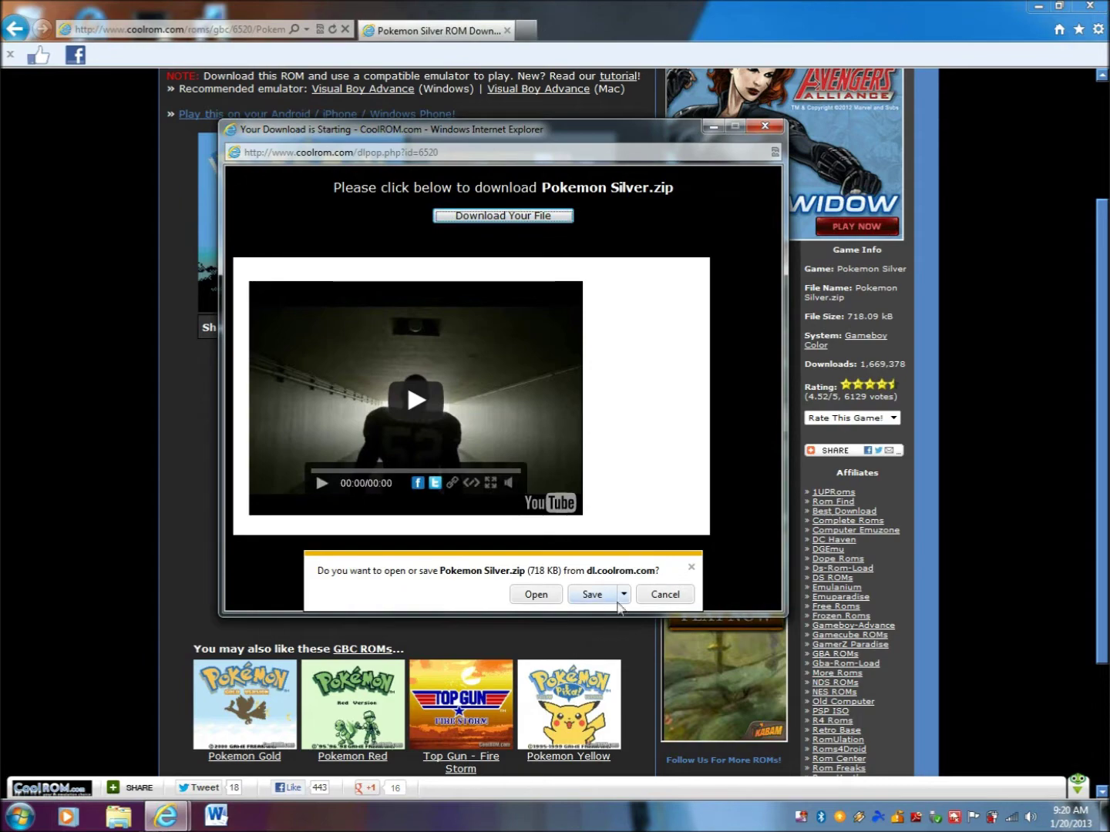
pyautogui.click(623, 595)
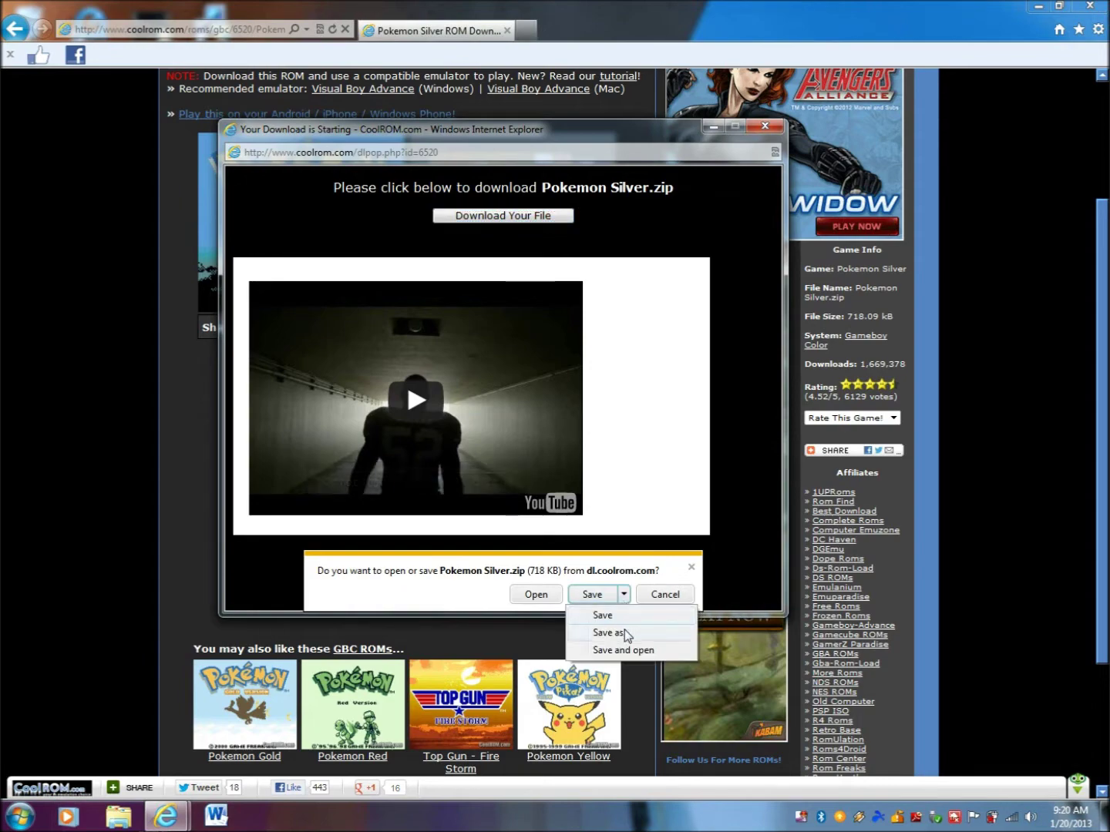
pyautogui.click(624, 633)
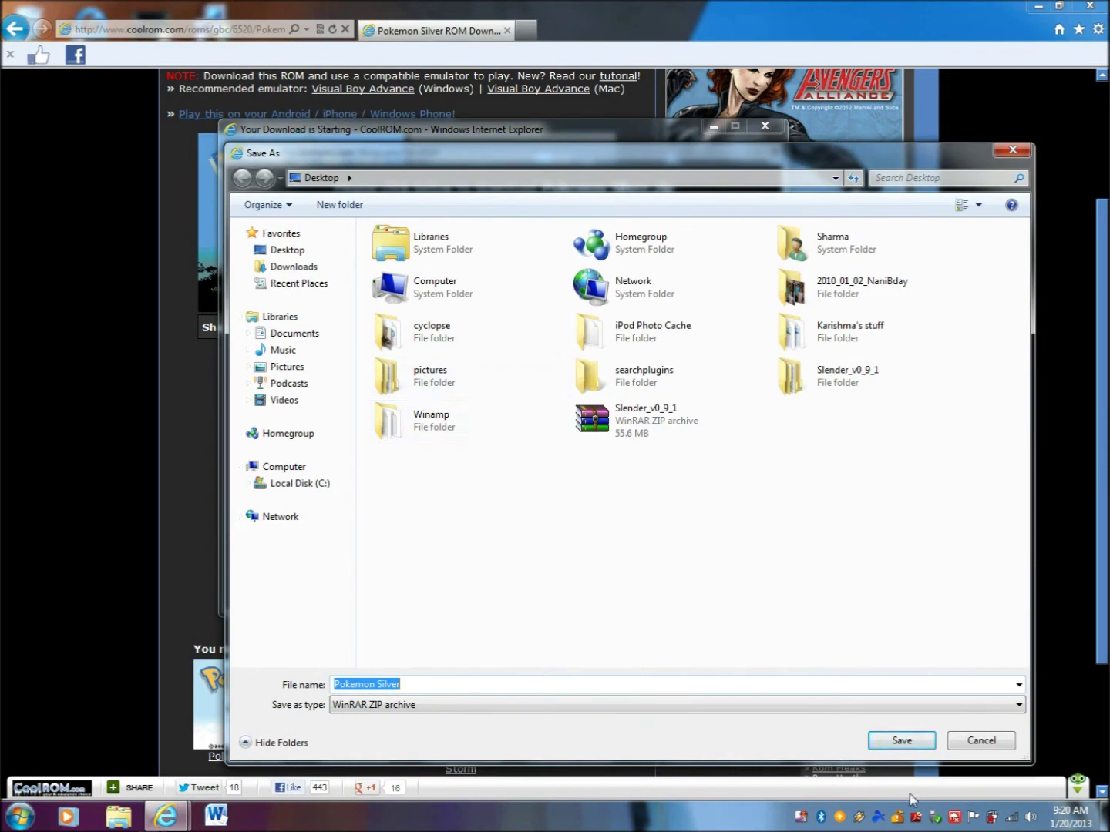
pyautogui.click(898, 741)
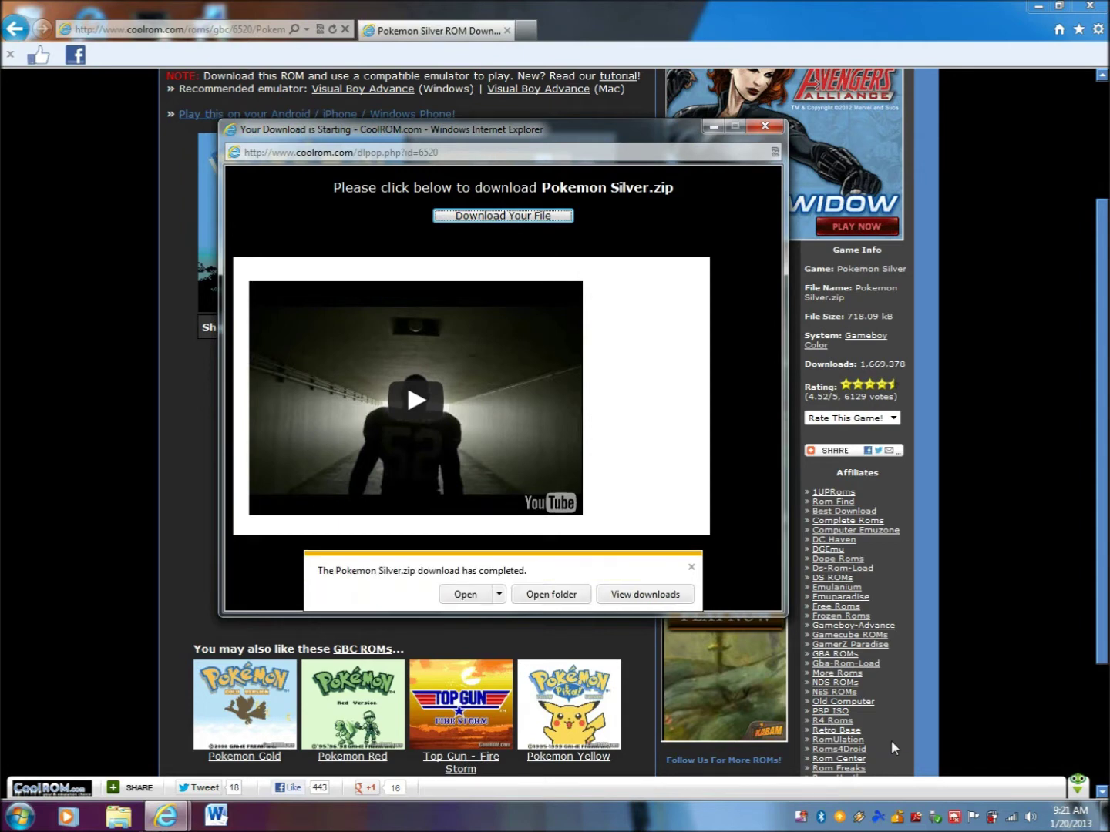
# Close the download pop-up window with its notice and minimize the browser to reach the desktop
pyautogui.click(692, 570)
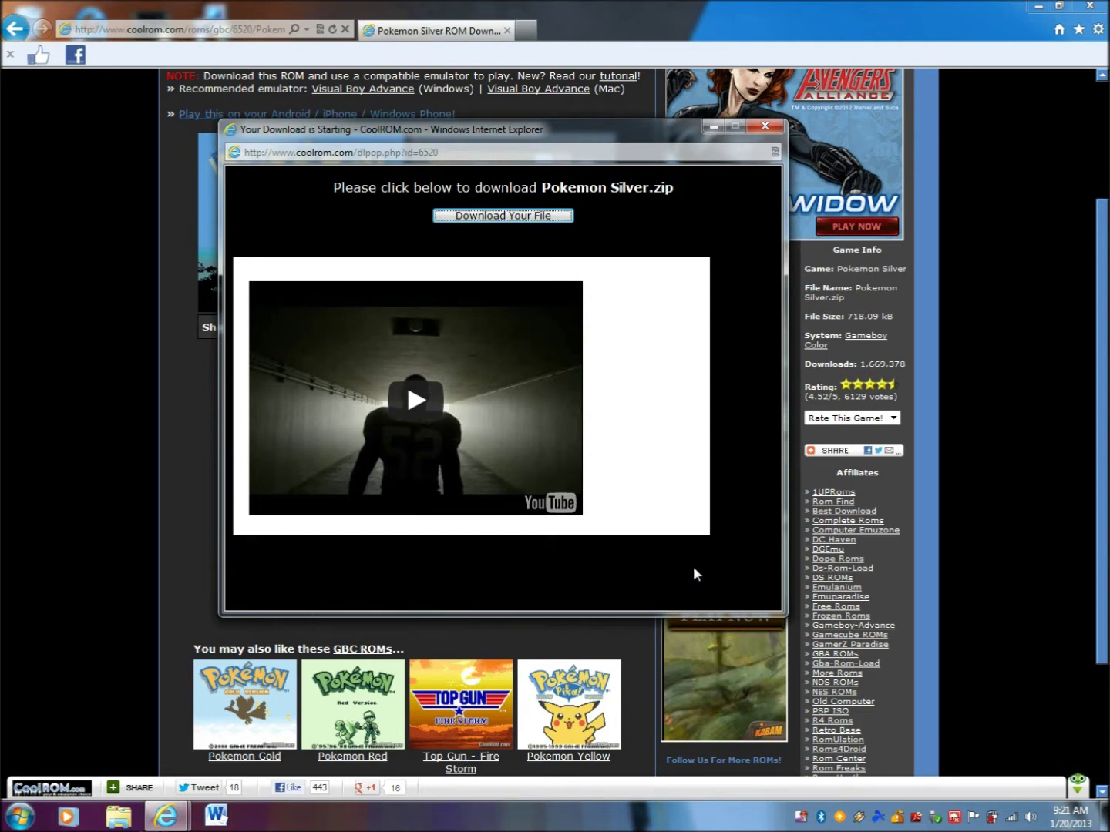
pyautogui.click(774, 127)
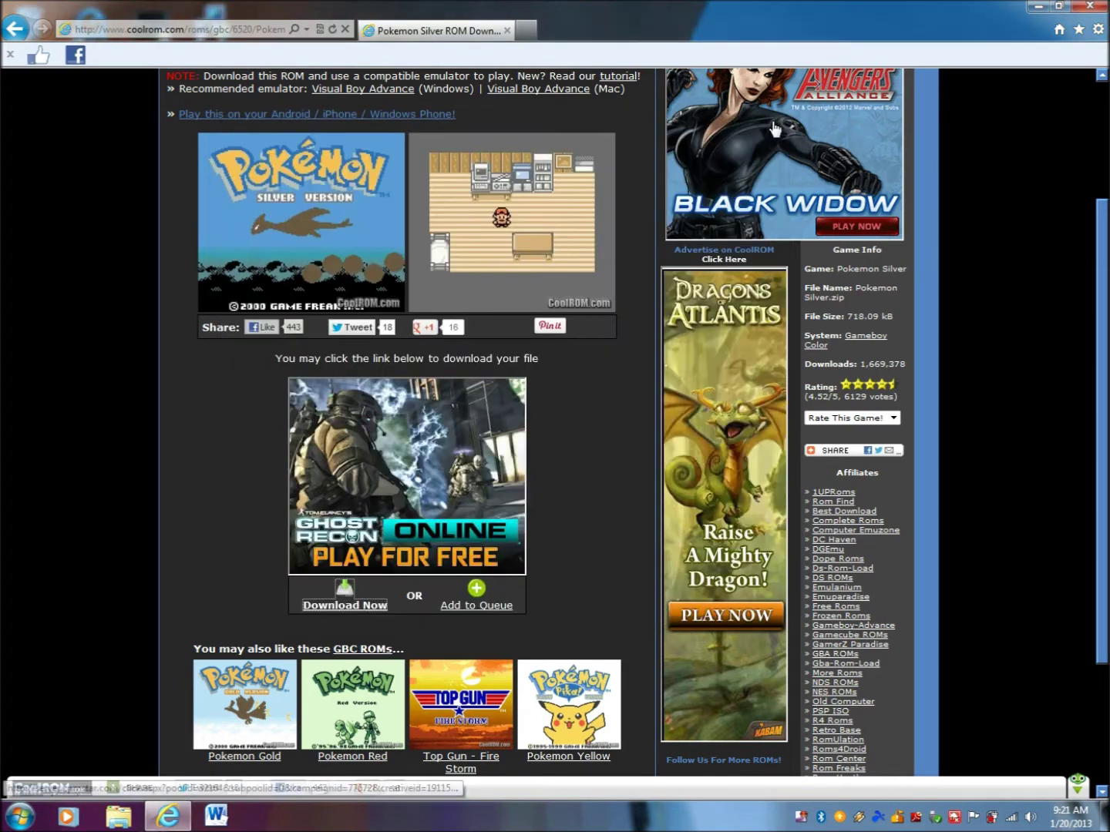
pyautogui.click(1038, 8)
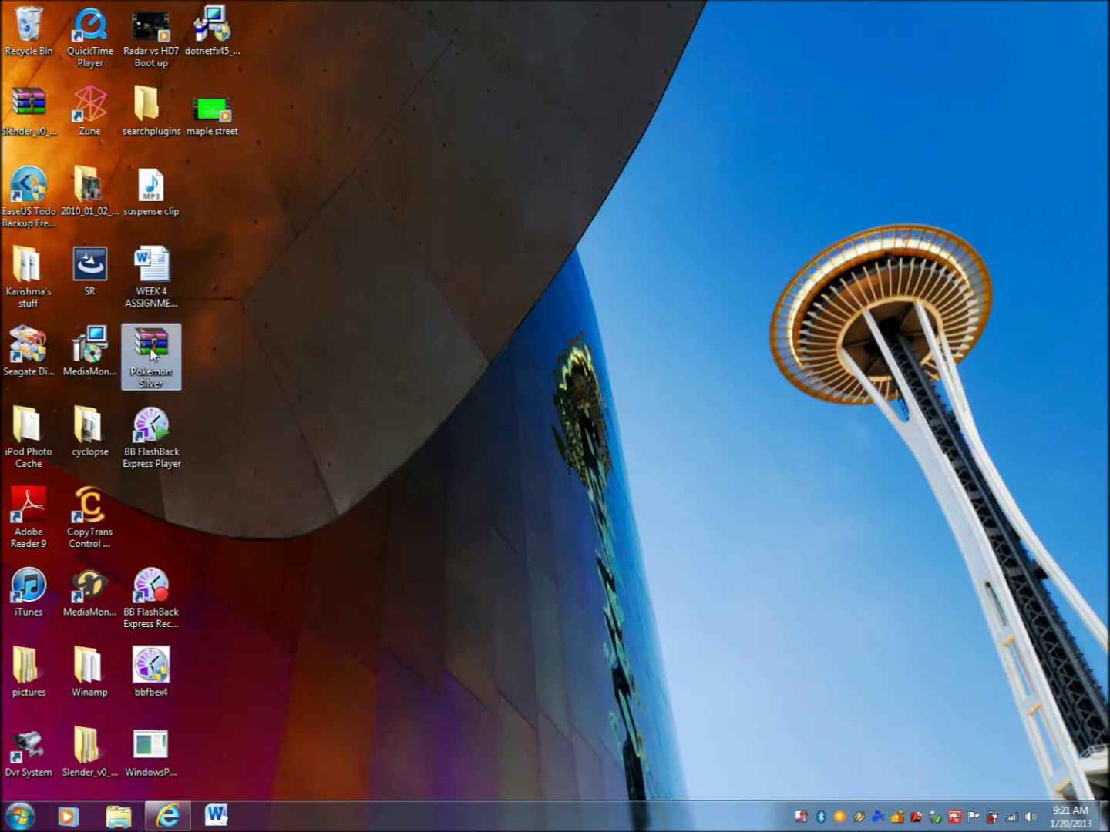
# Move the Pokemon Silver archive aside on the desktop and extract its files into a Pokemon Silver folder there
pyautogui.moveTo(240, 344); pyautogui.dragTo(233, 363)
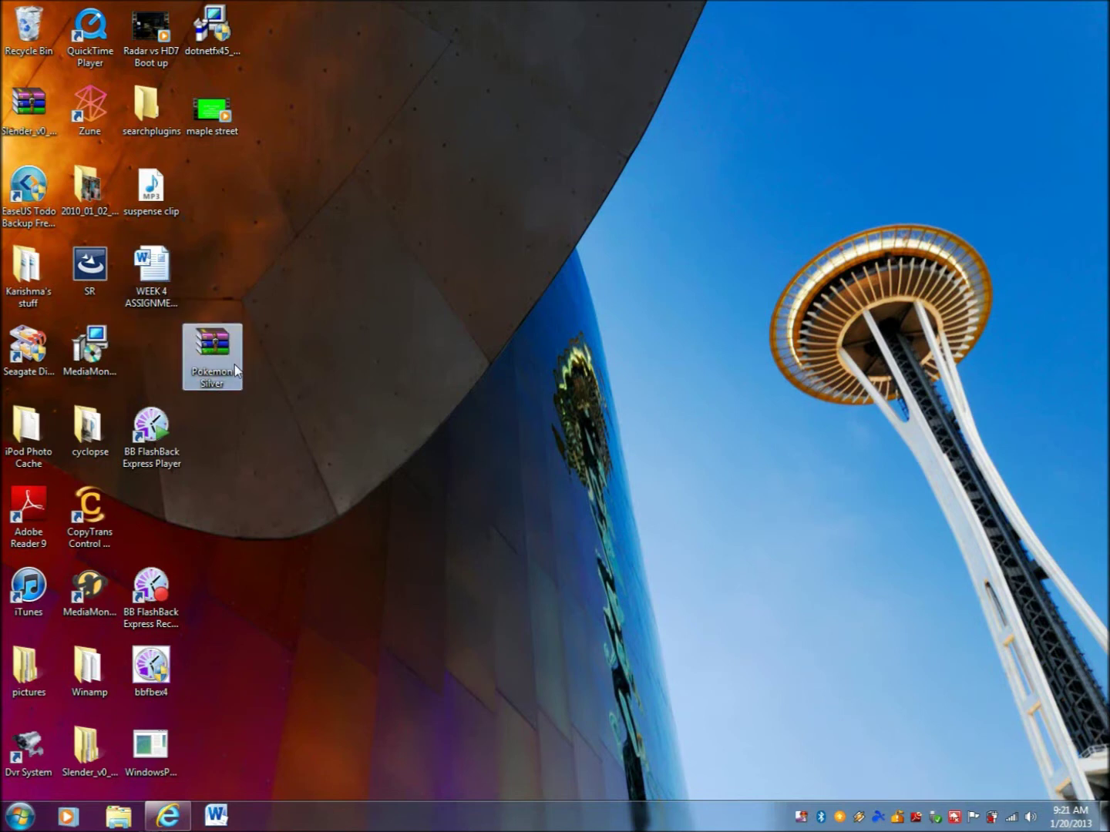
pyautogui.rightClick(207, 355)
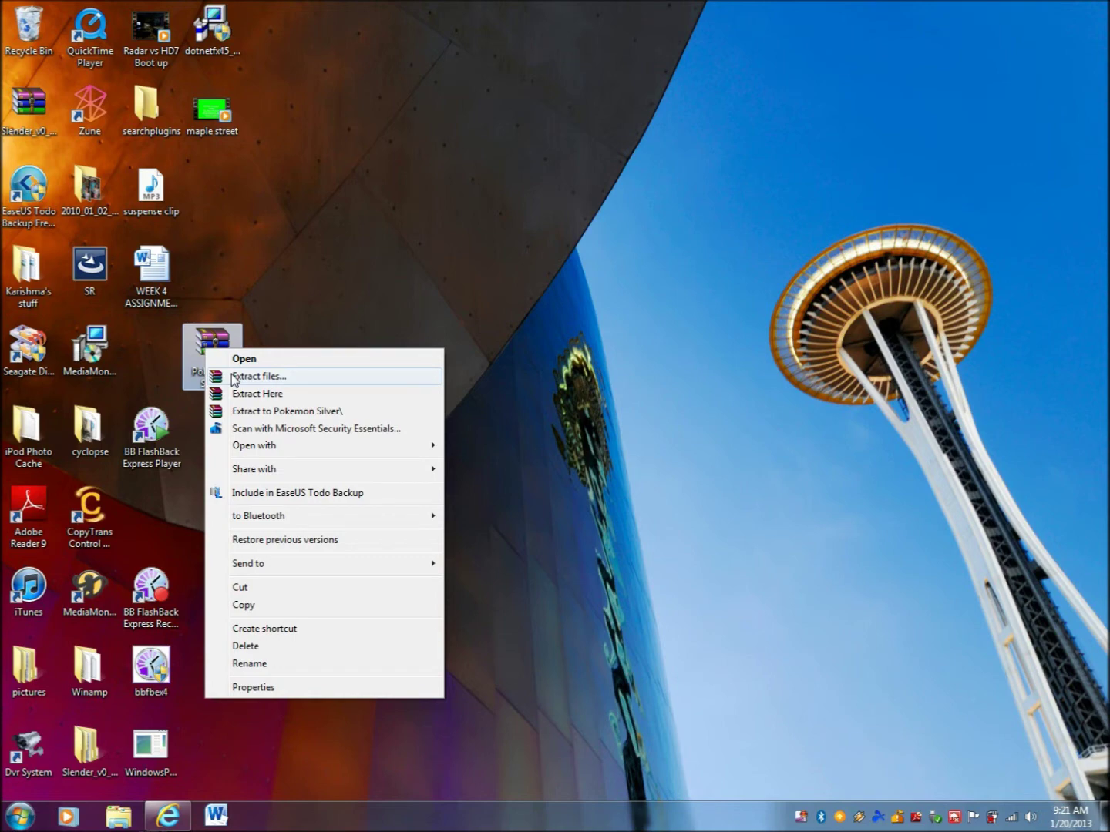
pyautogui.click(235, 378)
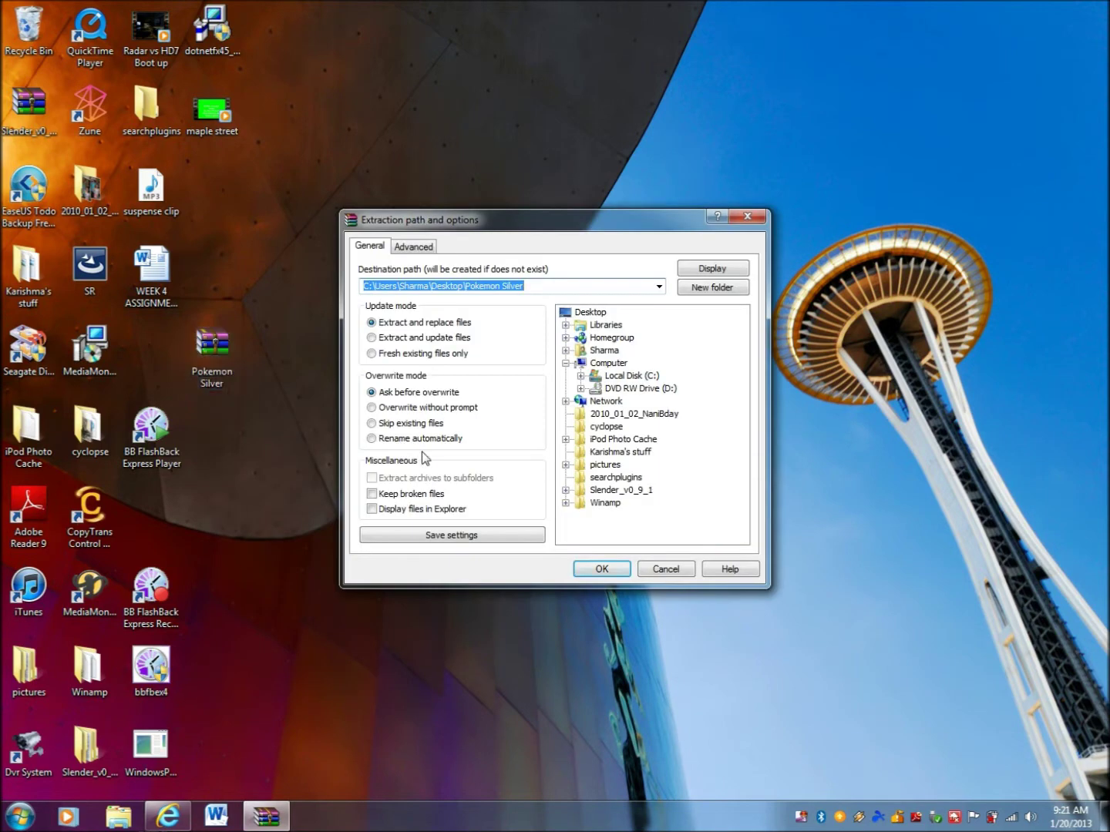
pyautogui.click(586, 569)
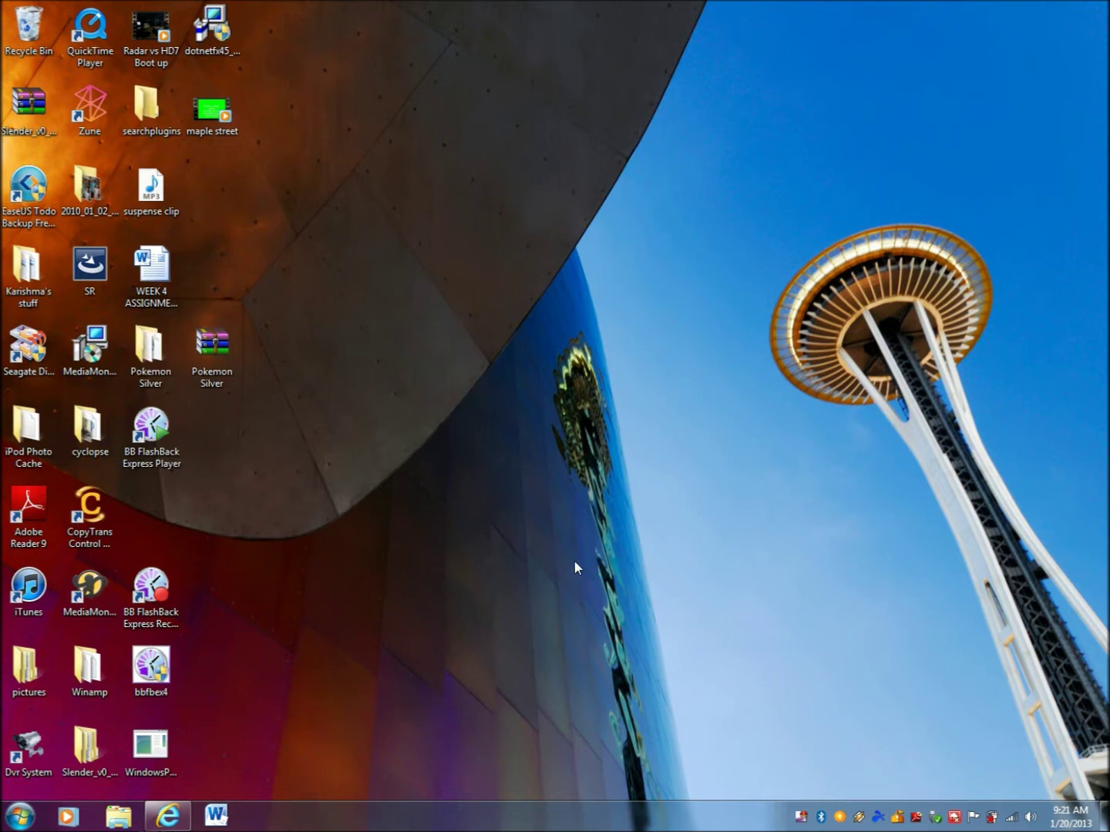
# Open the extracted Pokemon Silver folder, select Pokemon Silver.gbc to inspect it, and minimize the folder window
pyautogui.doubleClick(165, 359)
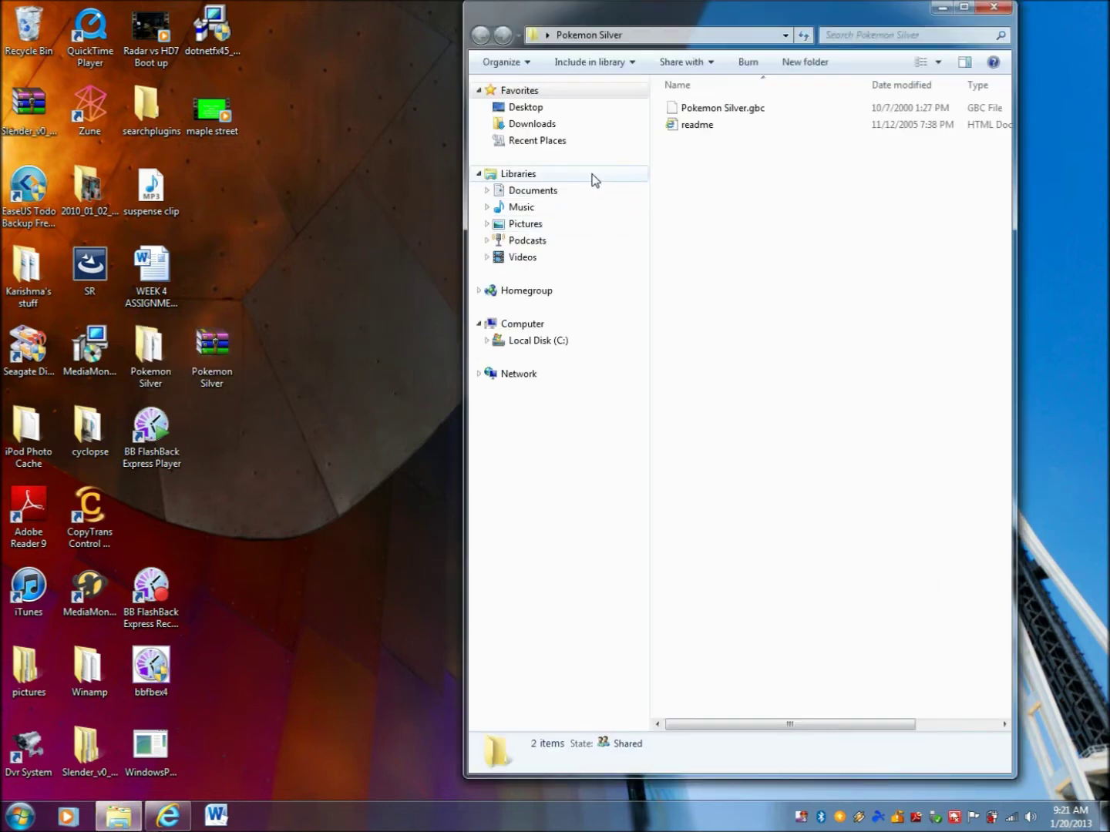
pyautogui.click(774, 114)
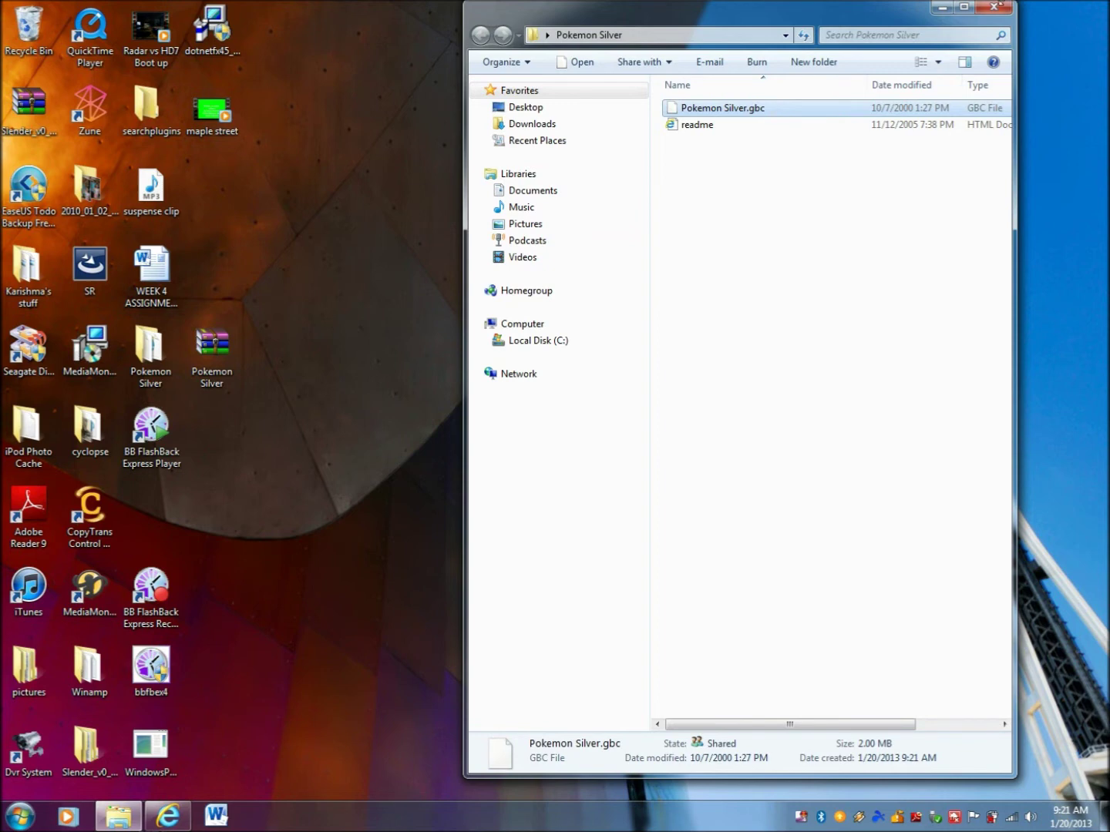
pyautogui.click(941, 13)
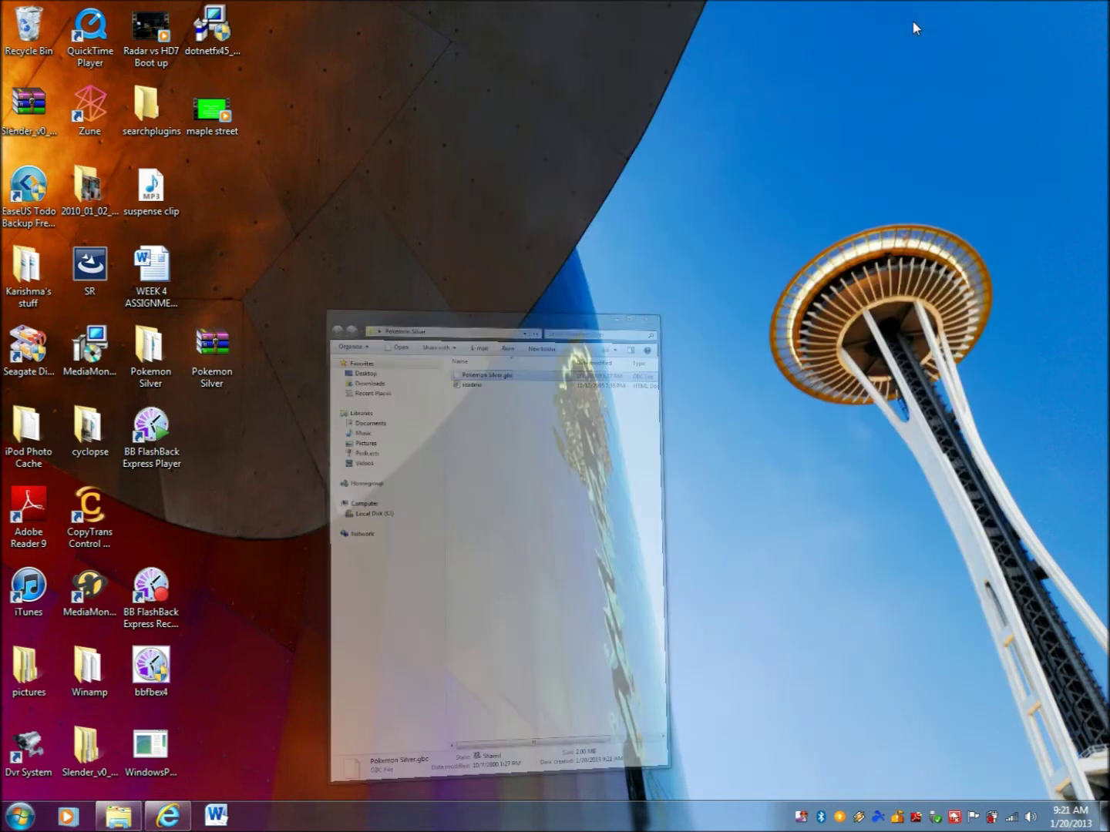
# Switch back to Internet Explorer, go to skydrive.com, and open the file upload dialog
pyautogui.click(168, 816)
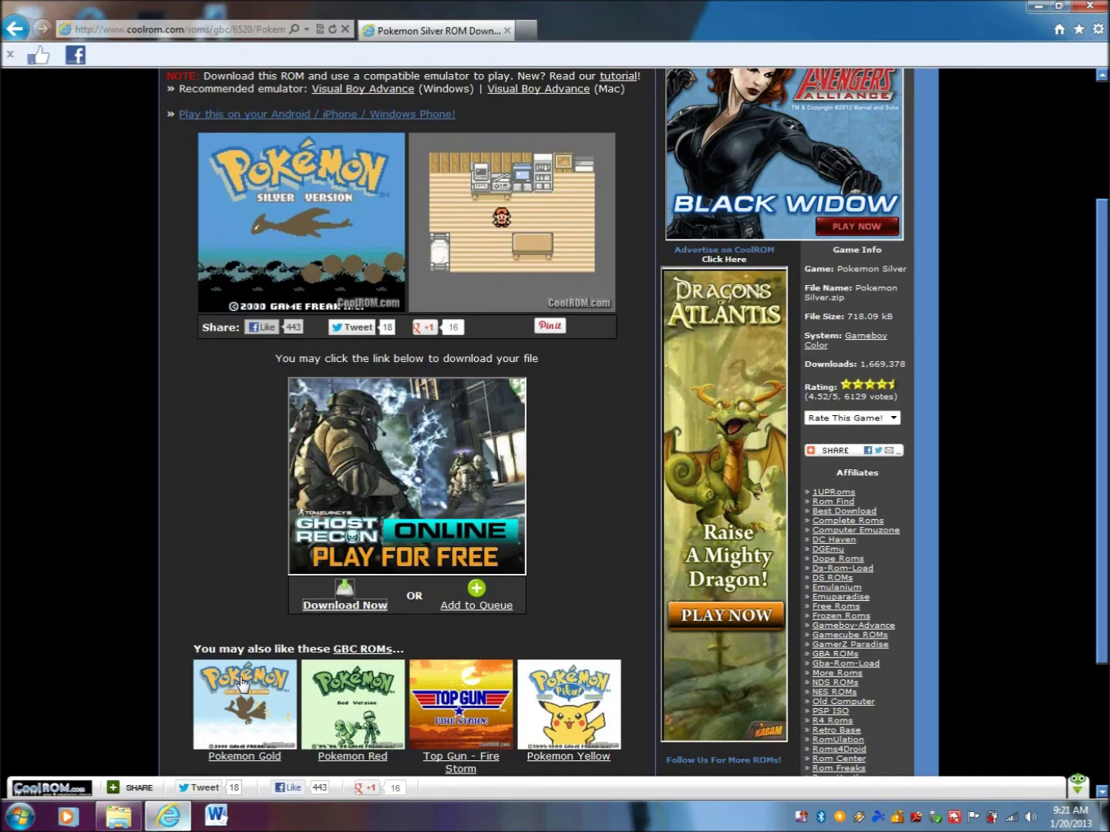
pyautogui.click(235, 28)
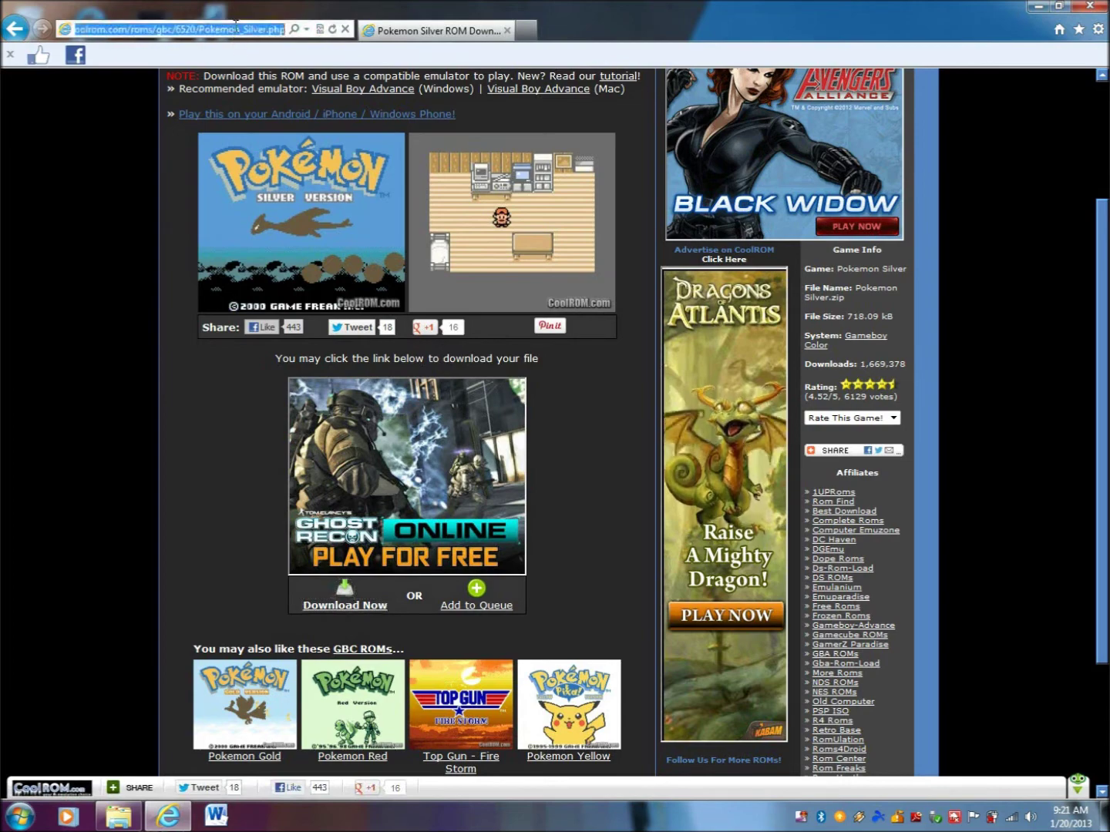
pyautogui.write('skydrive.co')
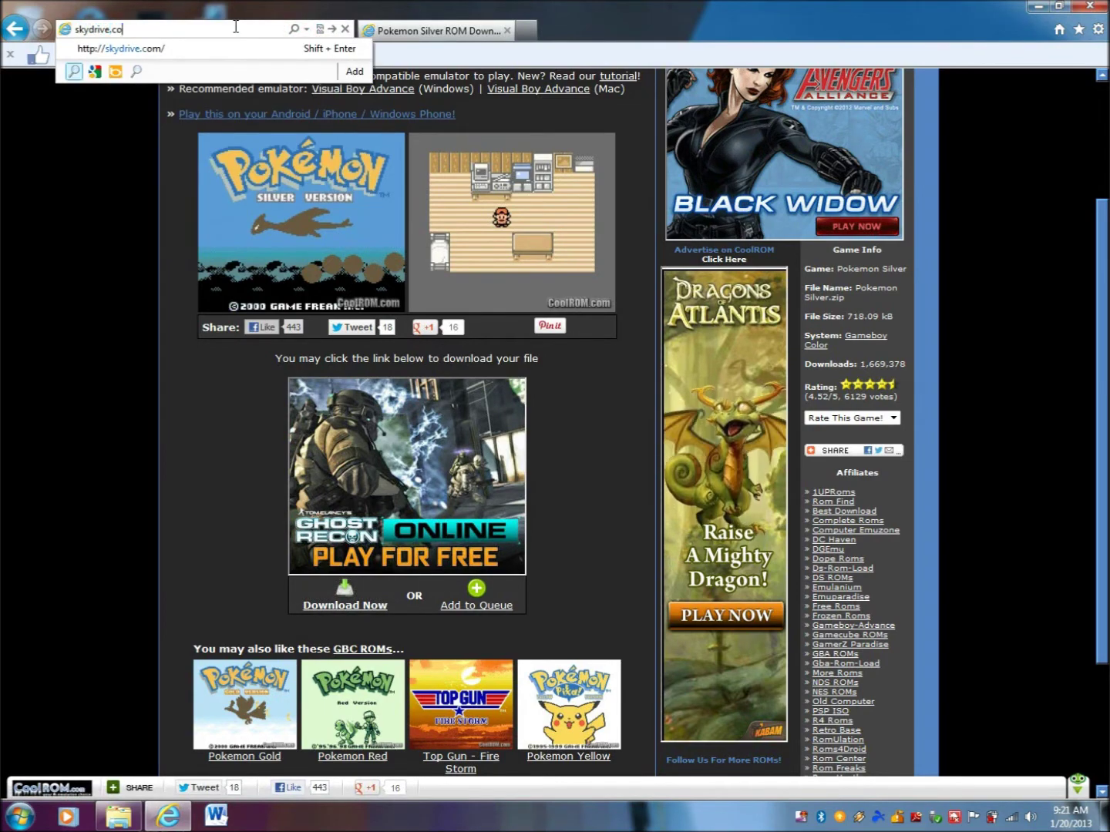
pyautogui.press('Return')
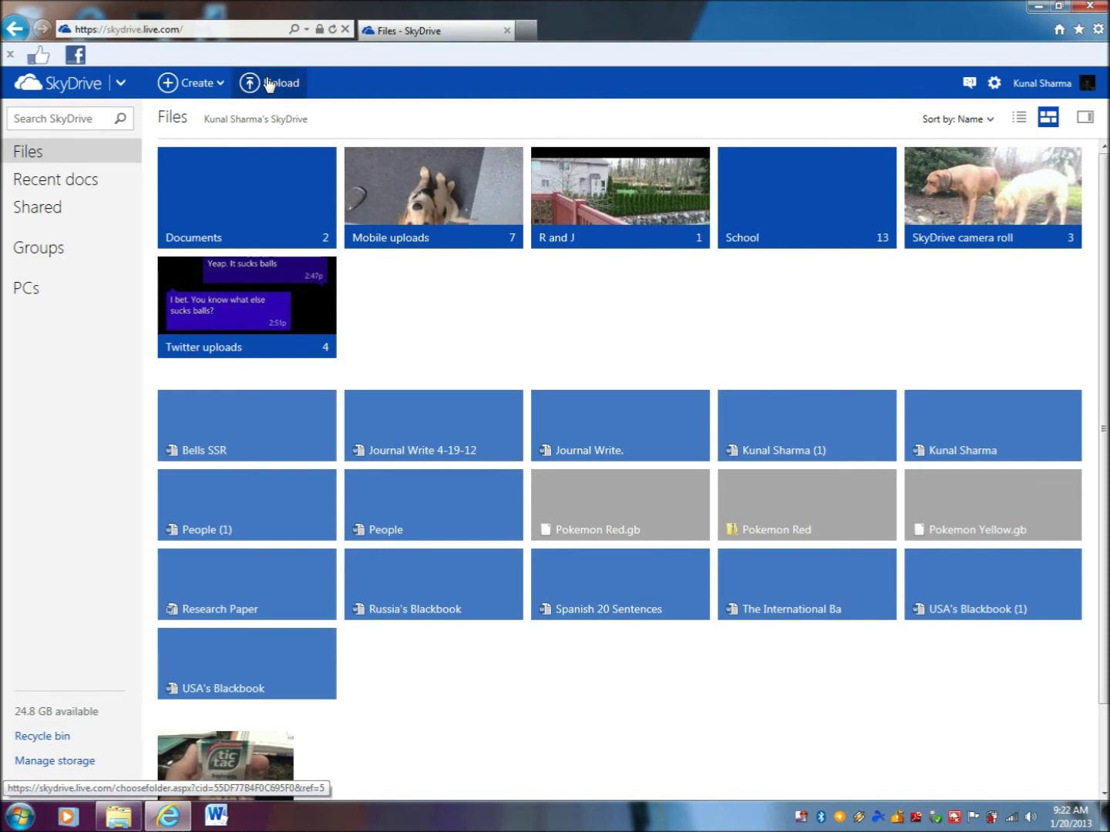
pyautogui.click(270, 83)
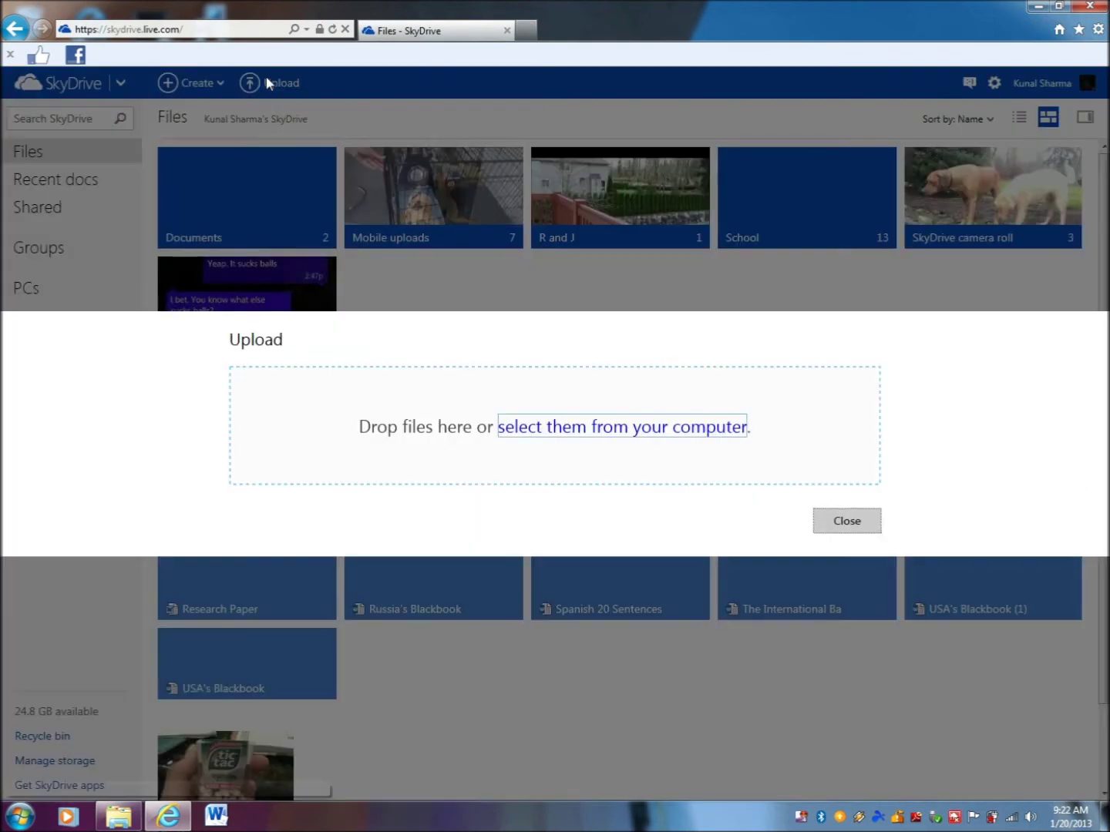
# Upload Pokemon Silver.gbc from the Pokemon Silver folder on the desktop to SkyDrive and dismiss the upload status pop-up
pyautogui.click(562, 429)
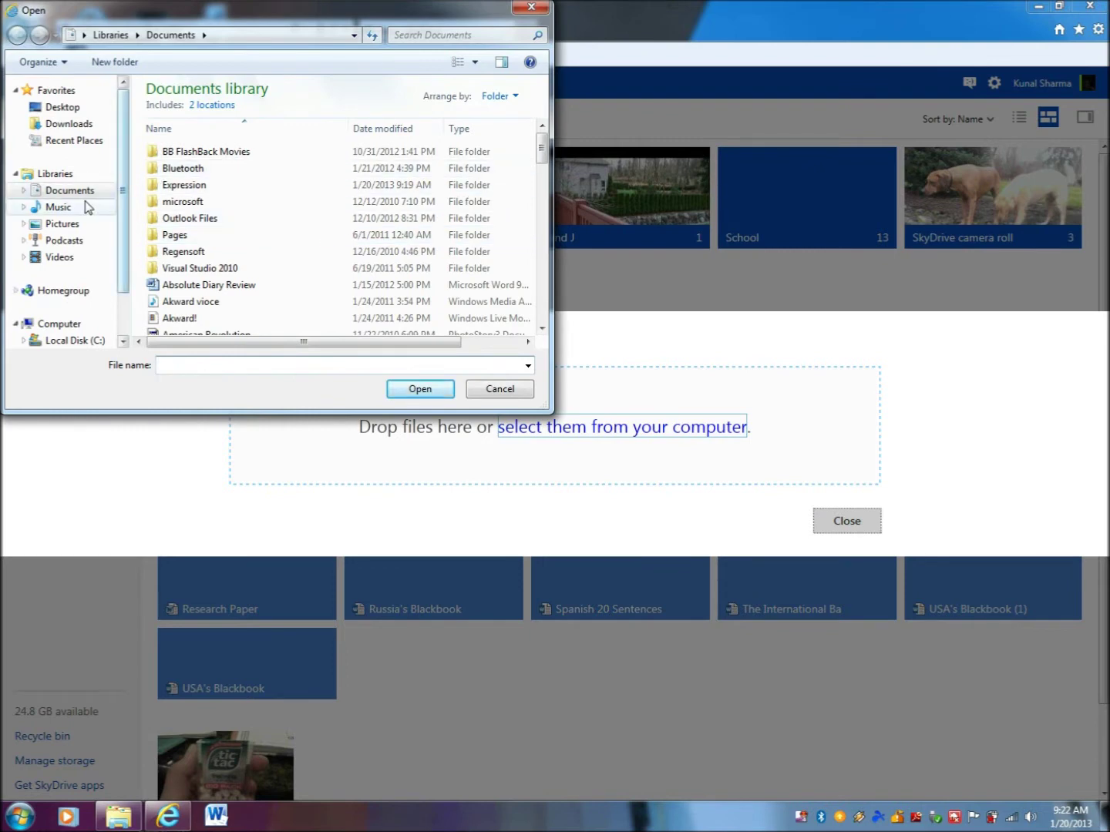
pyautogui.click(65, 108)
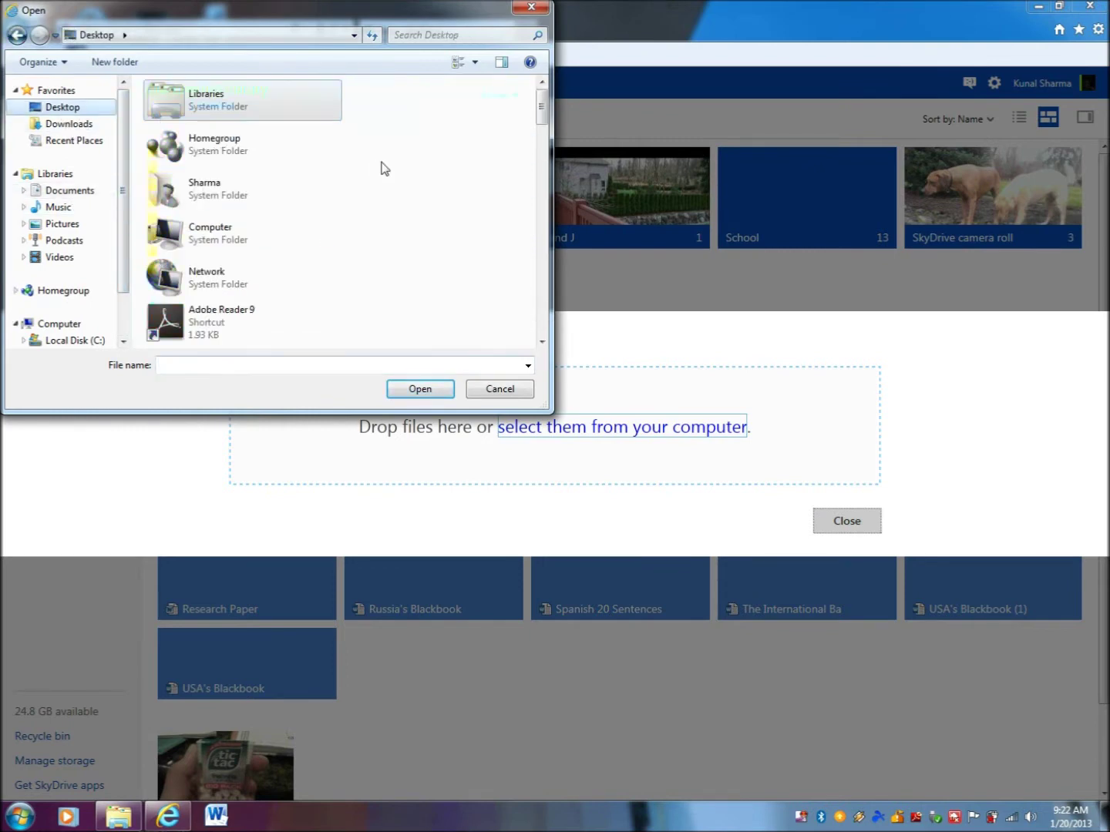
pyautogui.moveTo(543, 119); pyautogui.dragTo(546, 225)
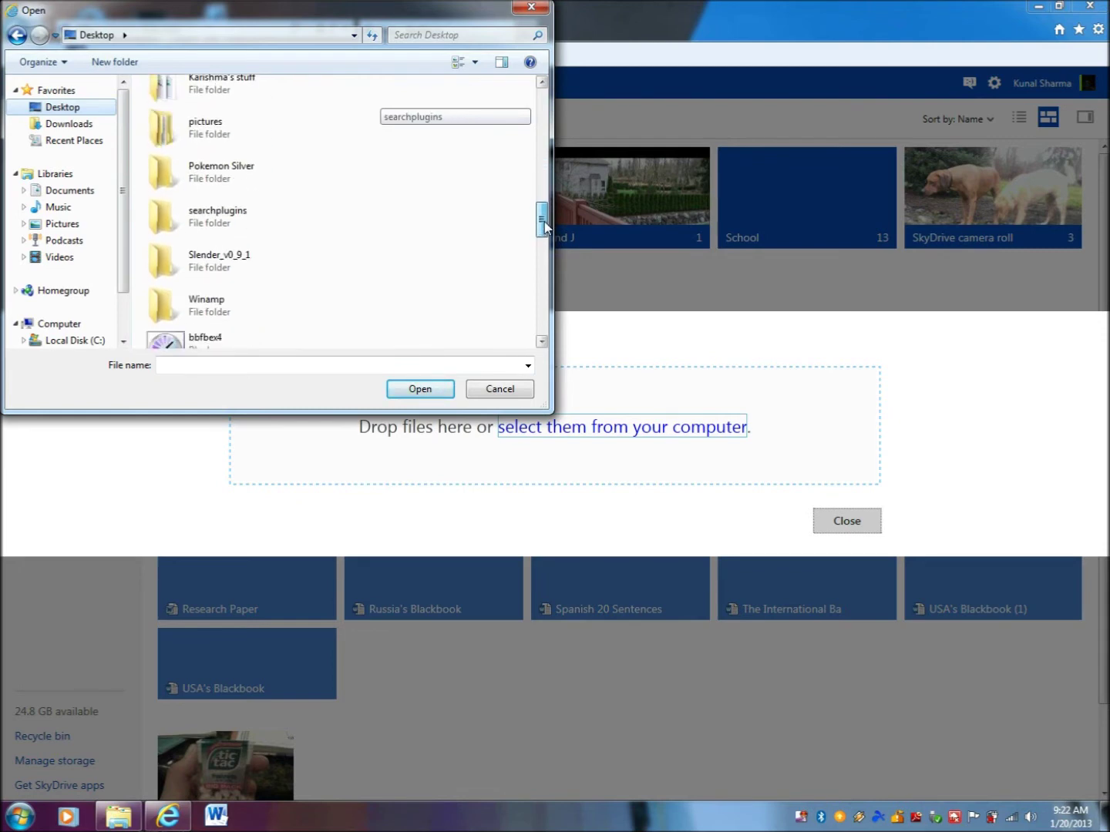
pyautogui.doubleClick(287, 167)
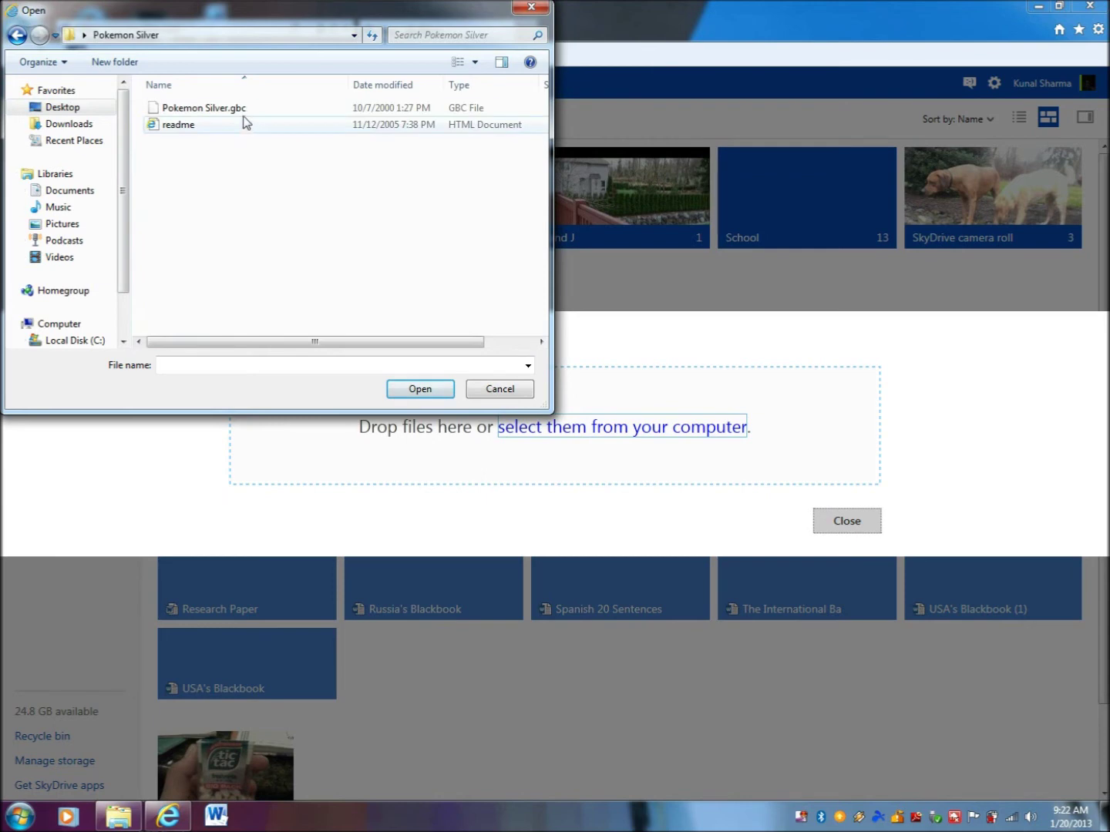
pyautogui.click(246, 114)
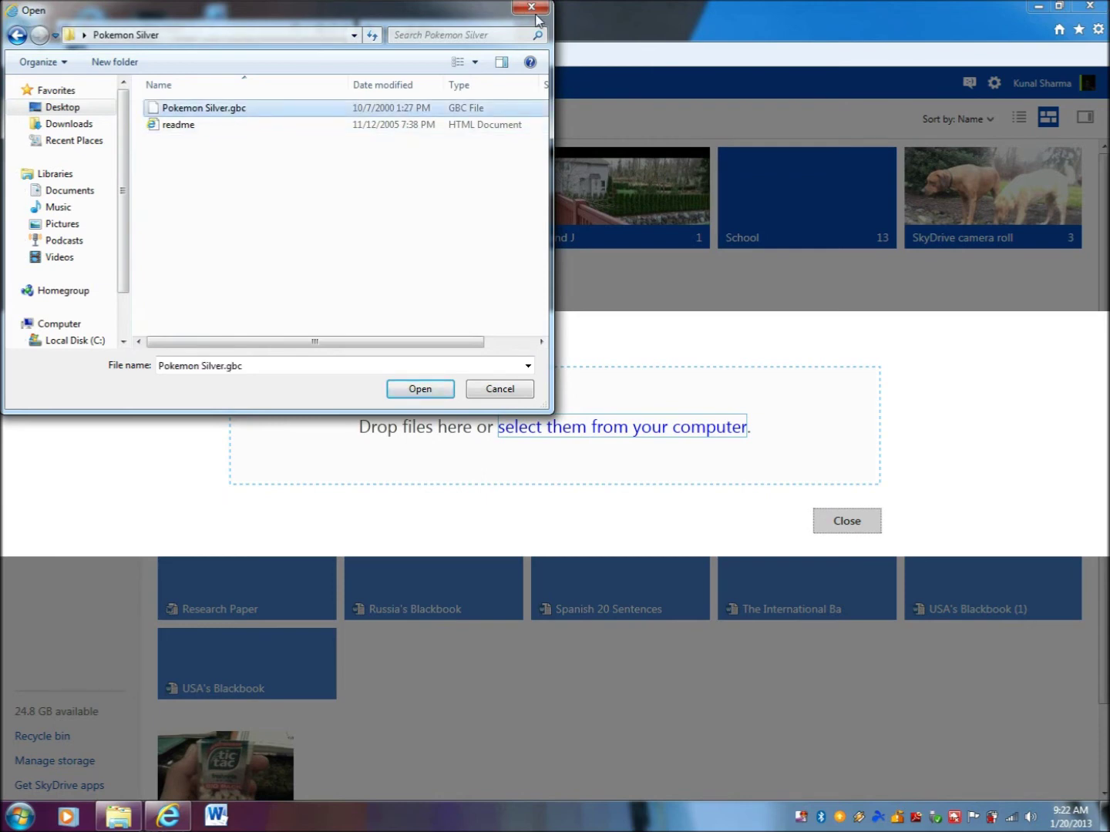
pyautogui.click(416, 388)
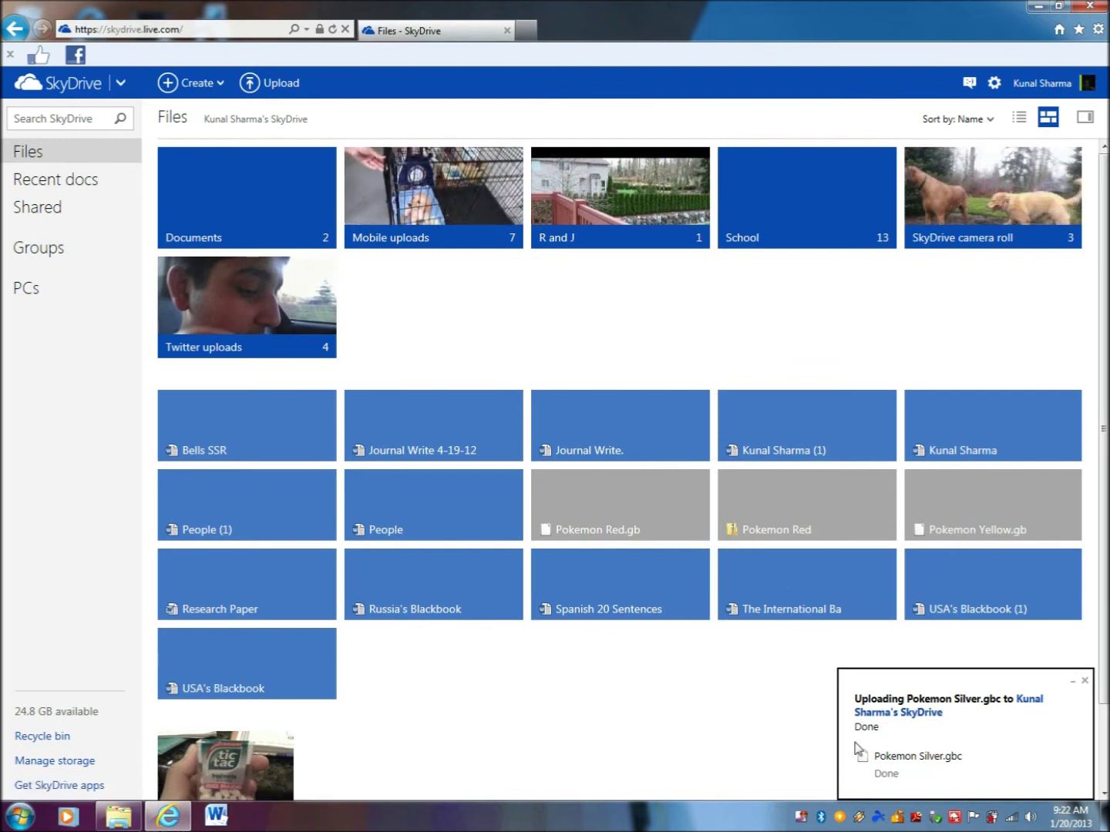
pyautogui.click(1085, 682)
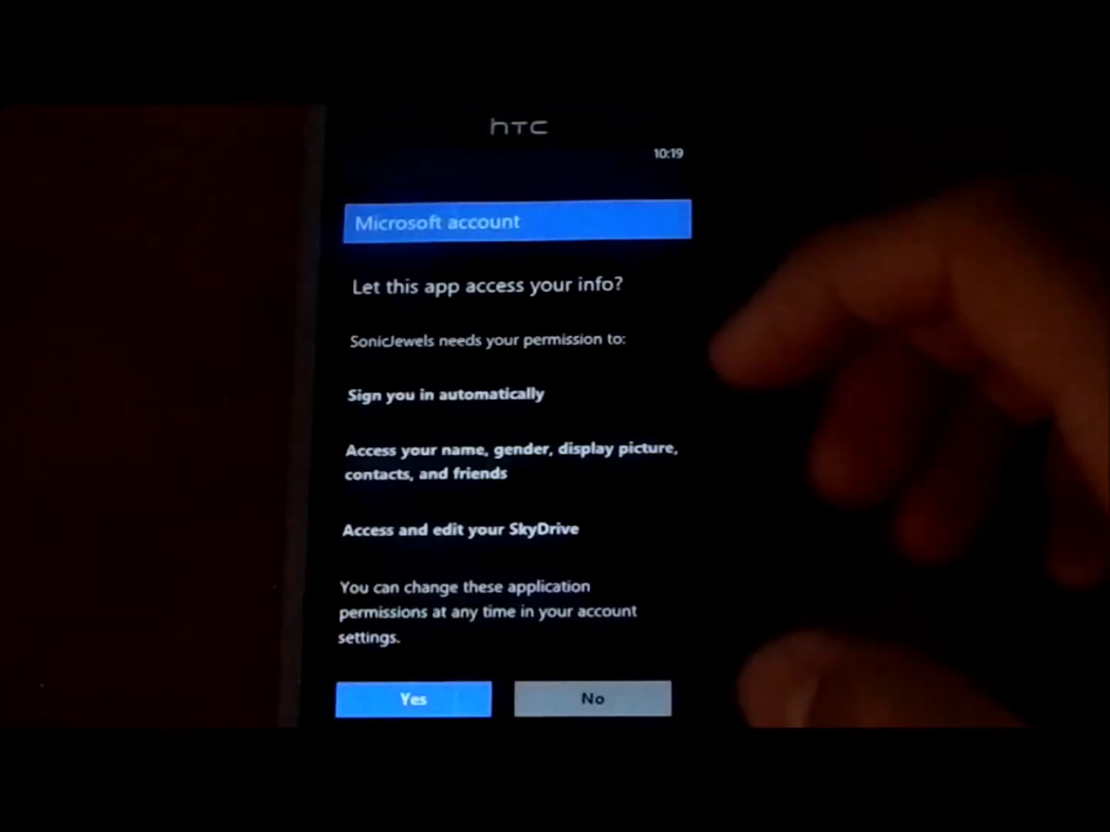
# Switch to Purple Cherry on the phone, allow its Microsoft account access, and import Pokemon Silver from the SkyDrive file list
pyautogui.click(414, 699)
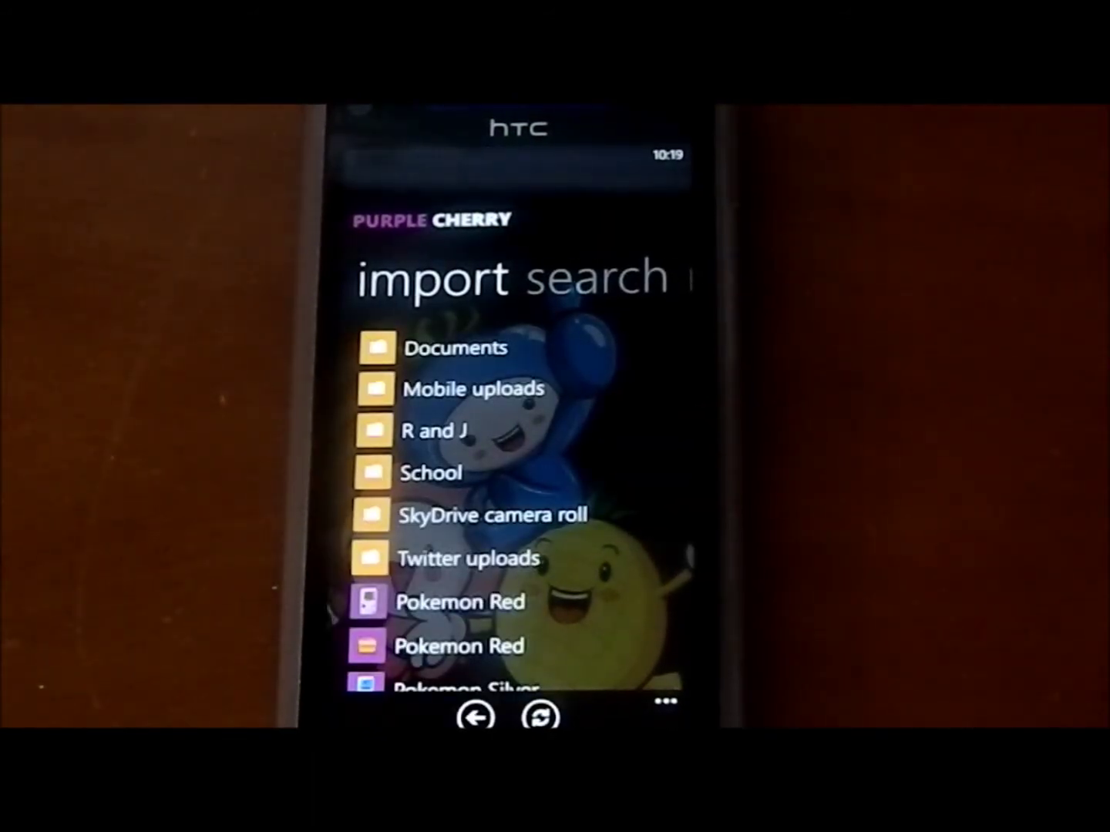
pyautogui.moveTo(533, 582); pyautogui.dragTo(531, 432)
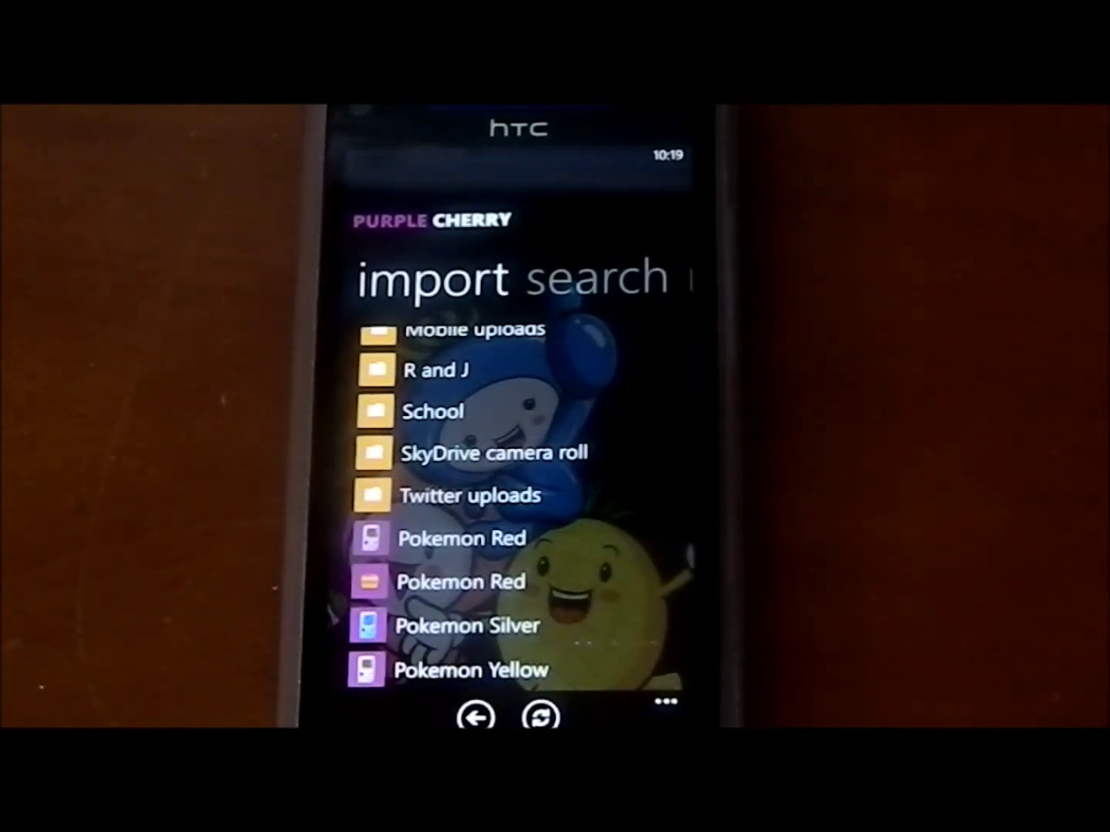
pyautogui.click(509, 625)
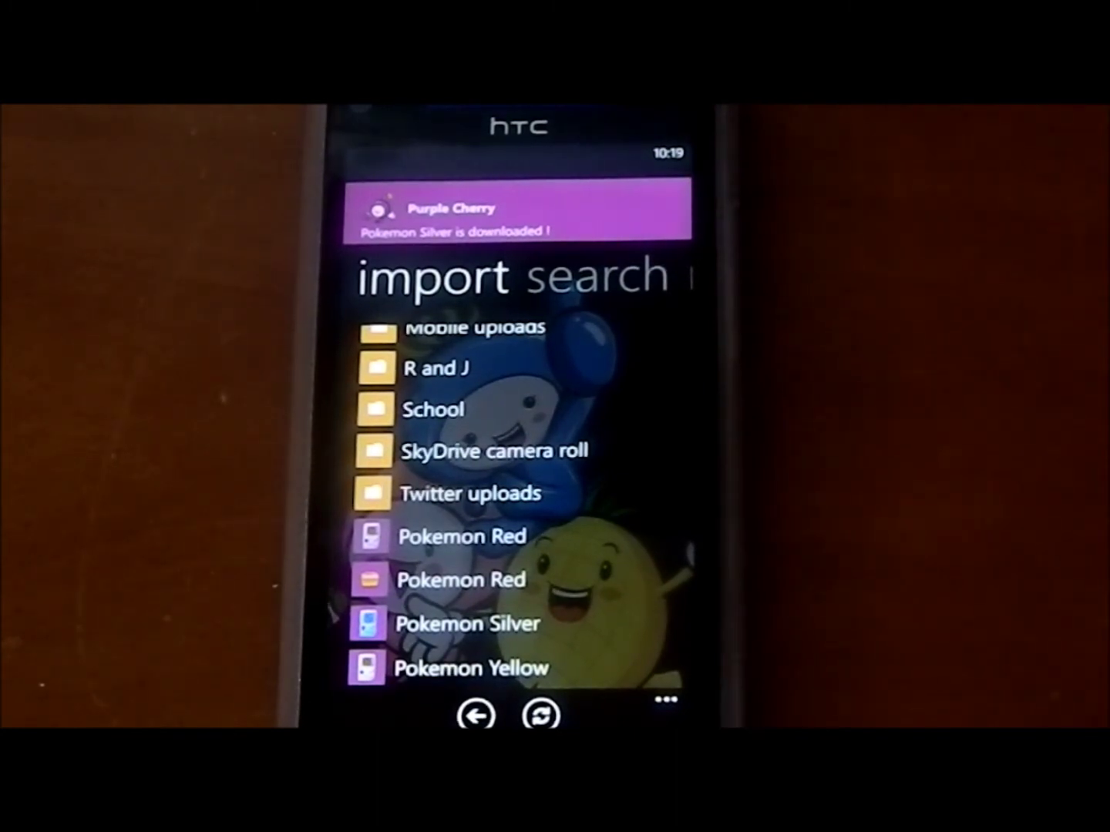
pyautogui.click(540, 715)
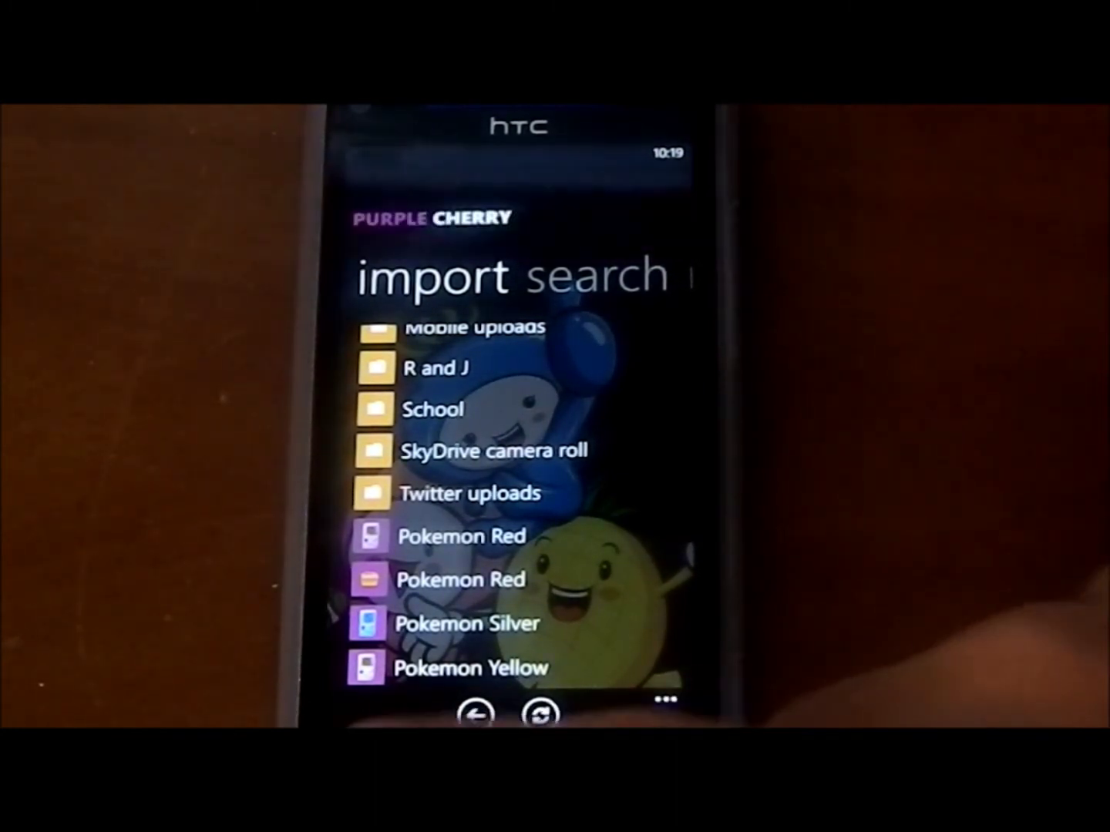
# Return to the game list, launch Pokemon Silver, and raise the phone's volume
pyautogui.click(524, 435)
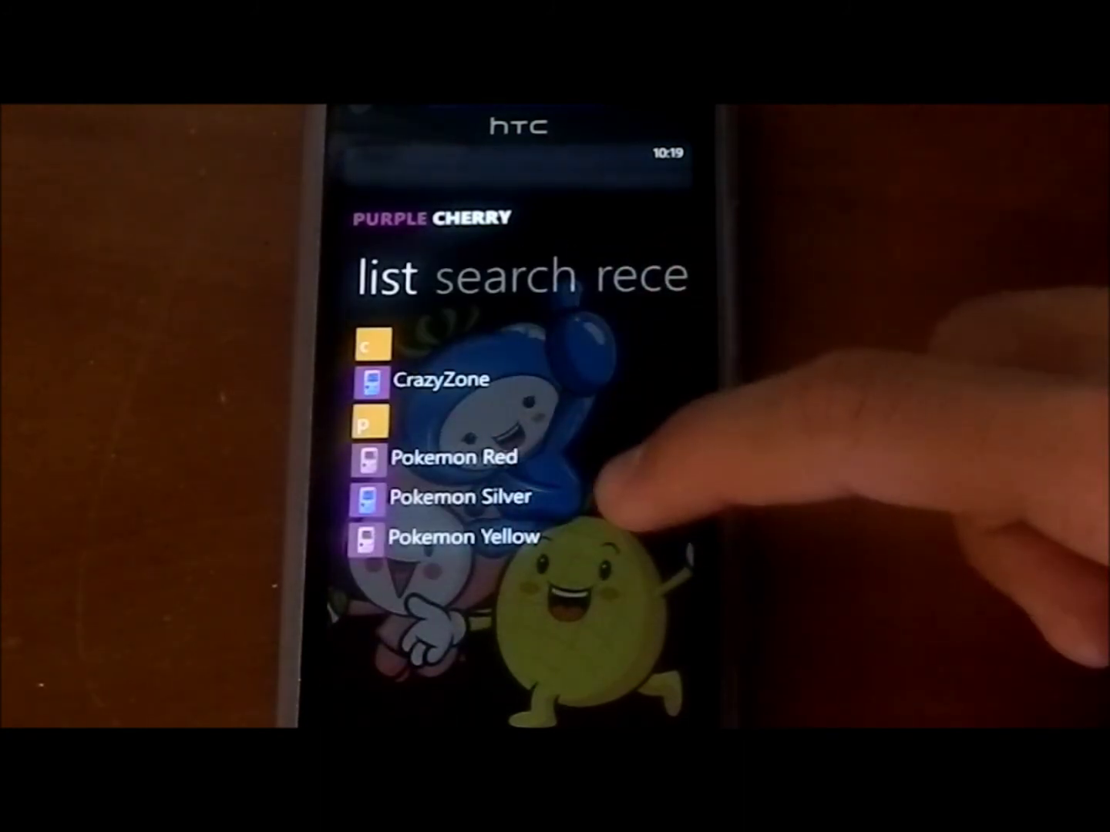
pyautogui.click(478, 496)
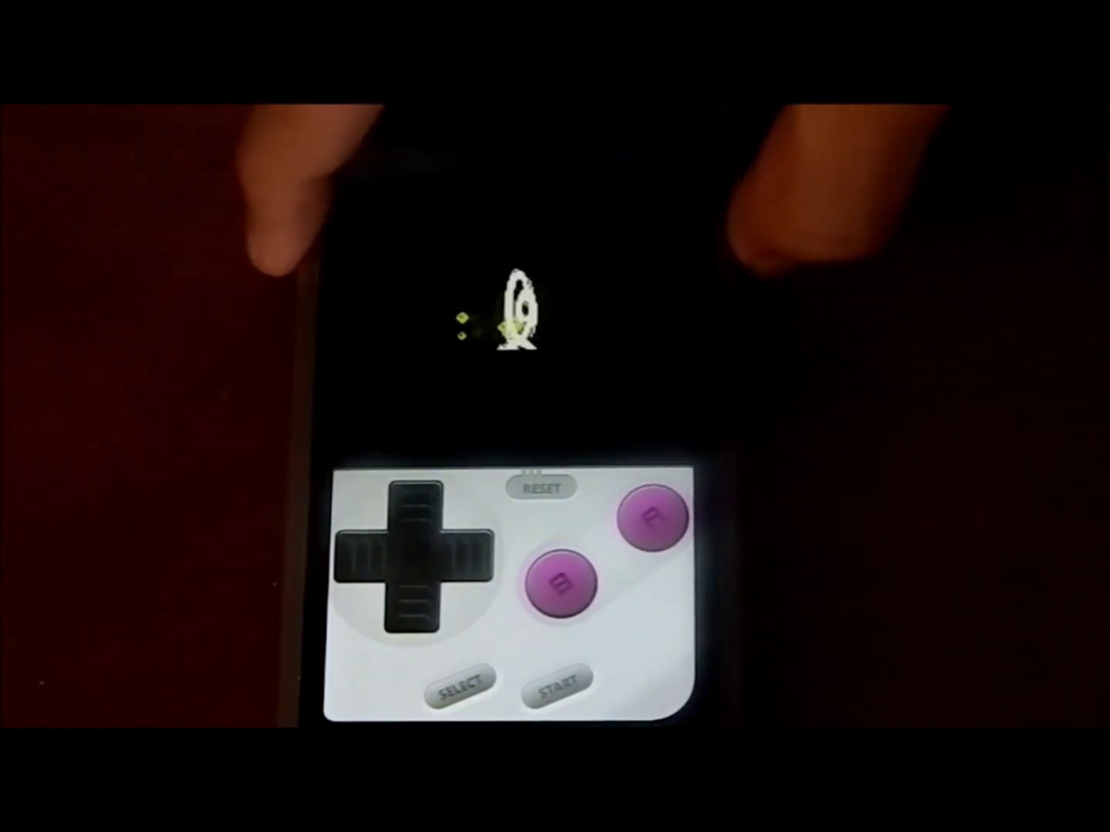
pyautogui.press('XF86AudioRaiseVolume')
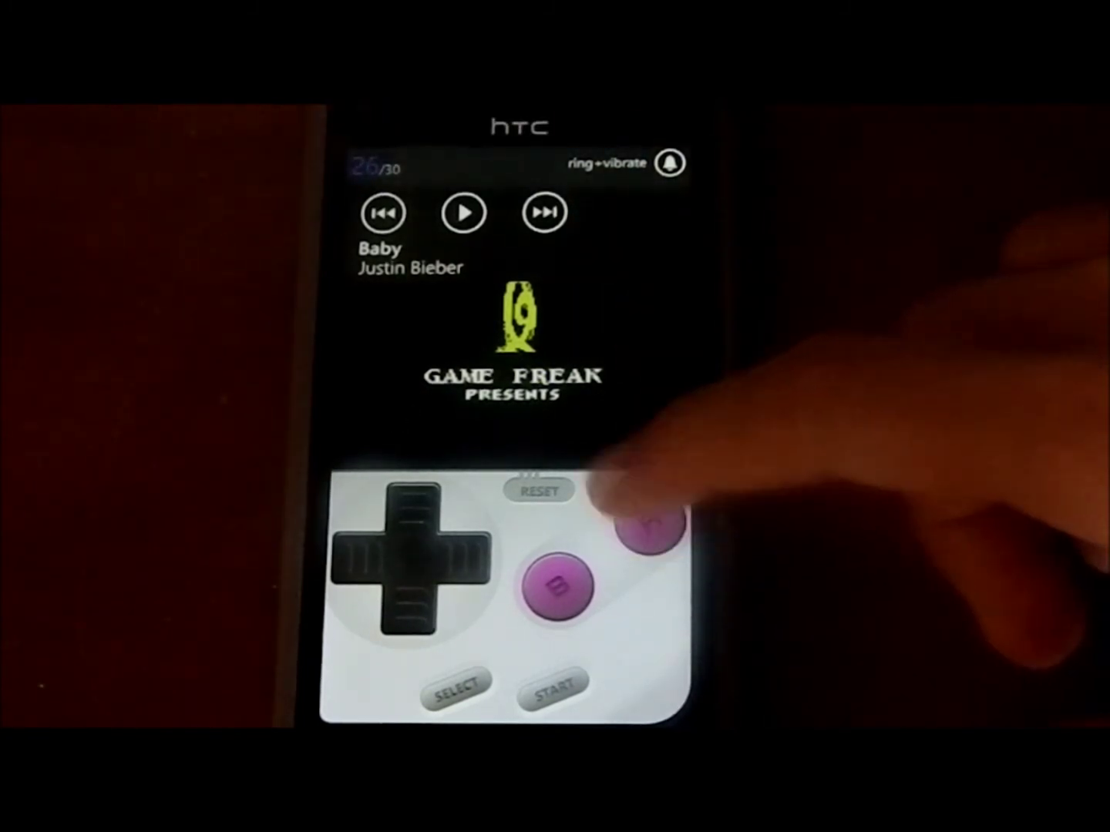
# Skip the Pokemon Silver intro and title screen, start a new game, and advance the opening dialogue
pyautogui.click(646, 521)
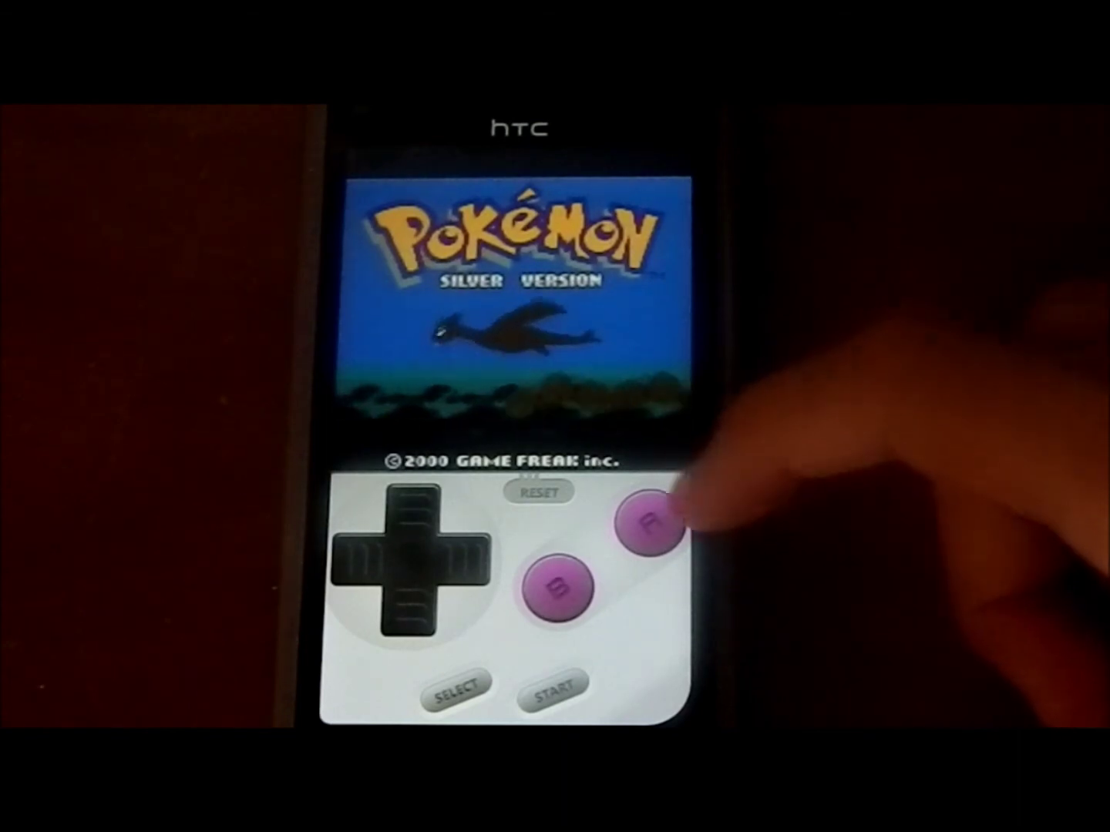
pyautogui.click(649, 521)
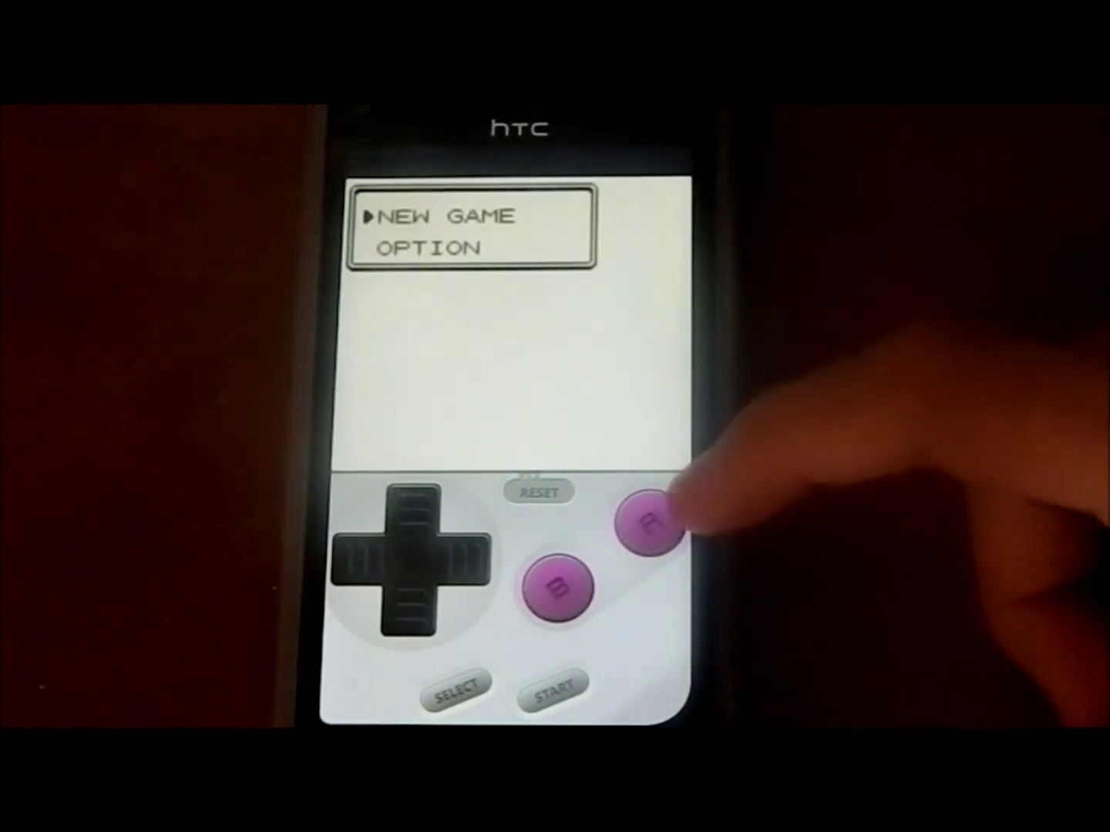
pyautogui.click(648, 521)
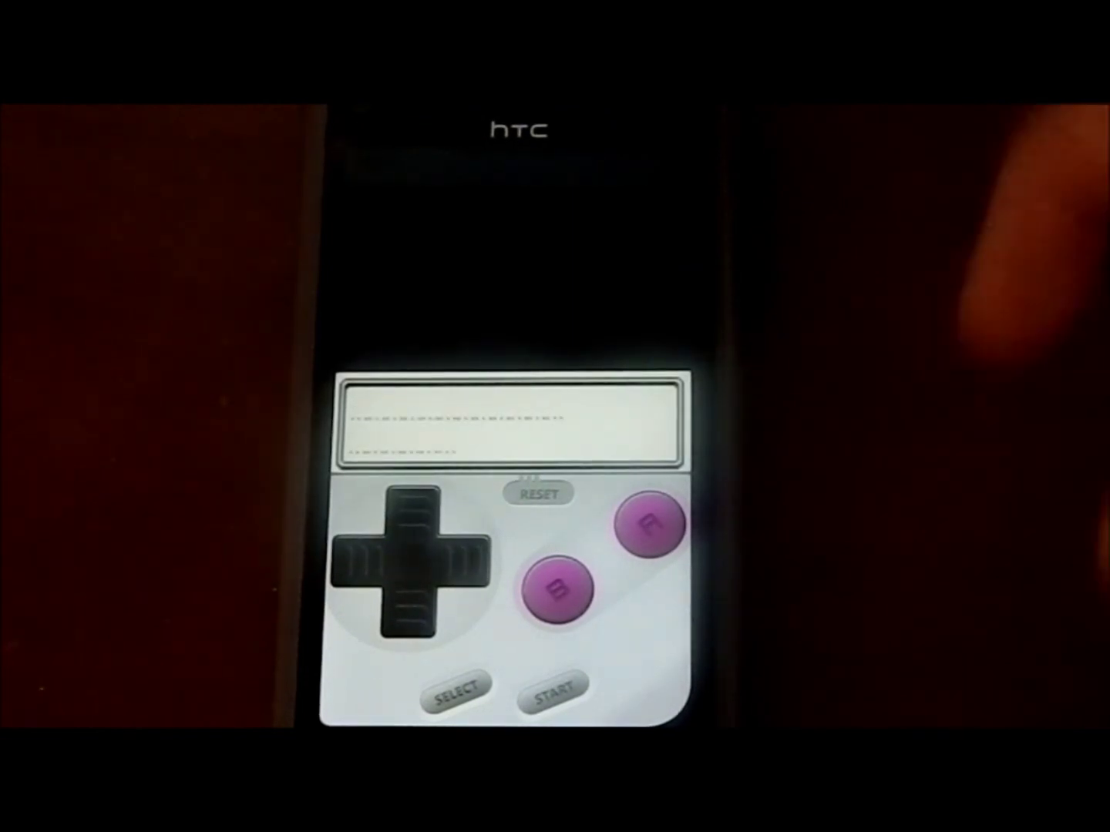
pyautogui.click(648, 521)
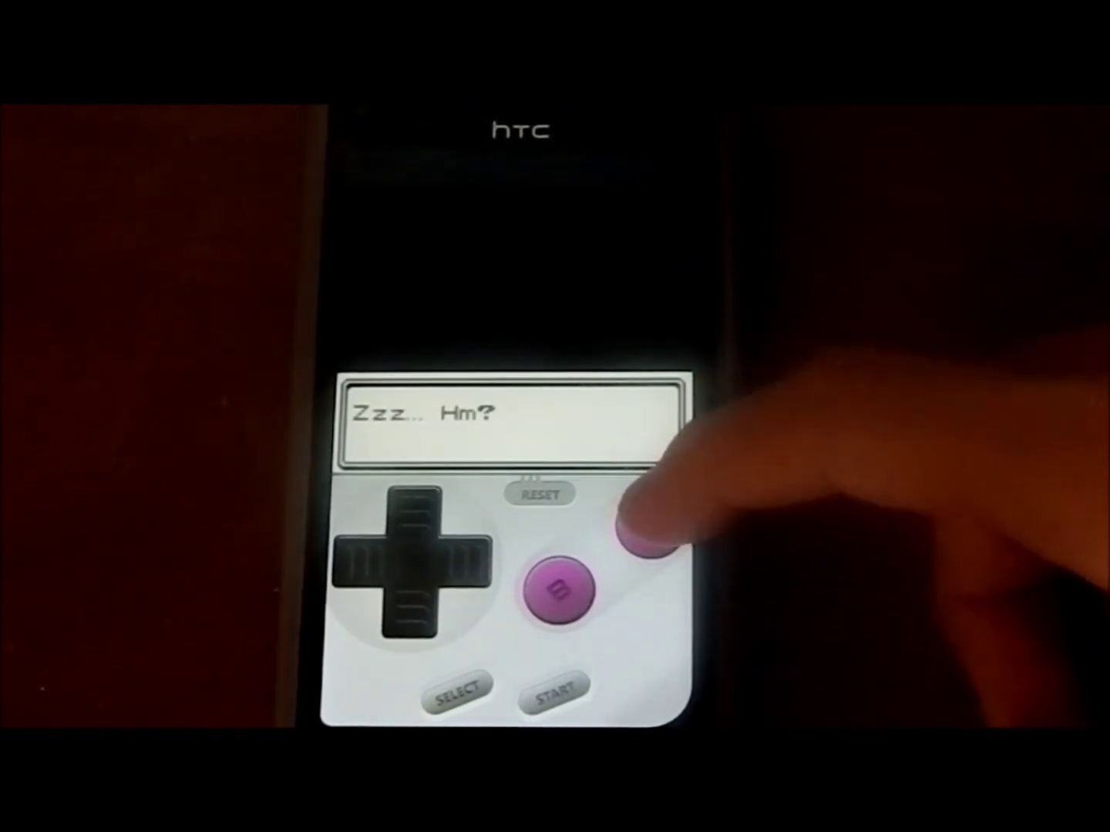